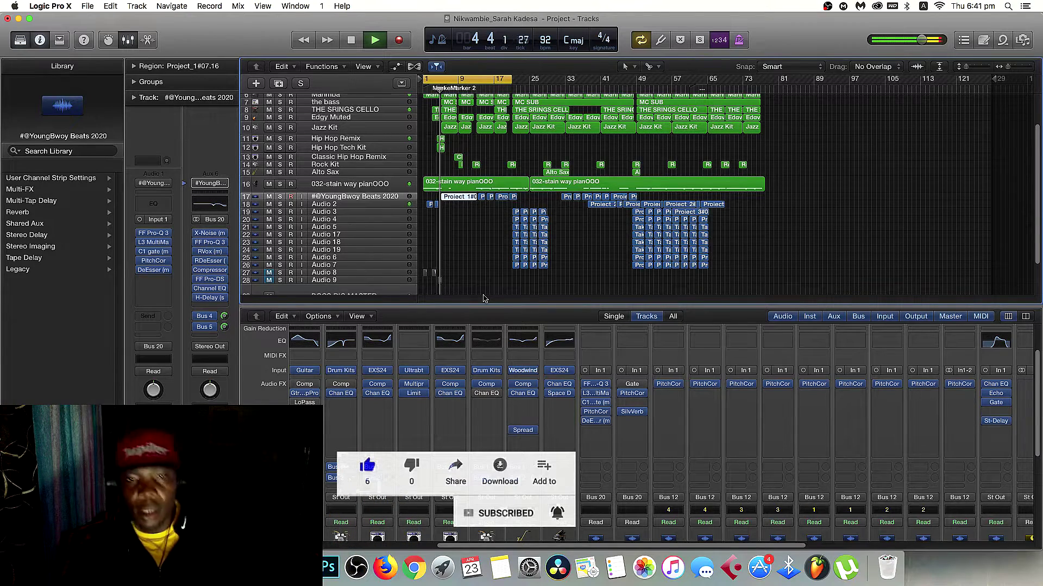
Listen to the full mix, stopping playback at bar 15.
key("space")
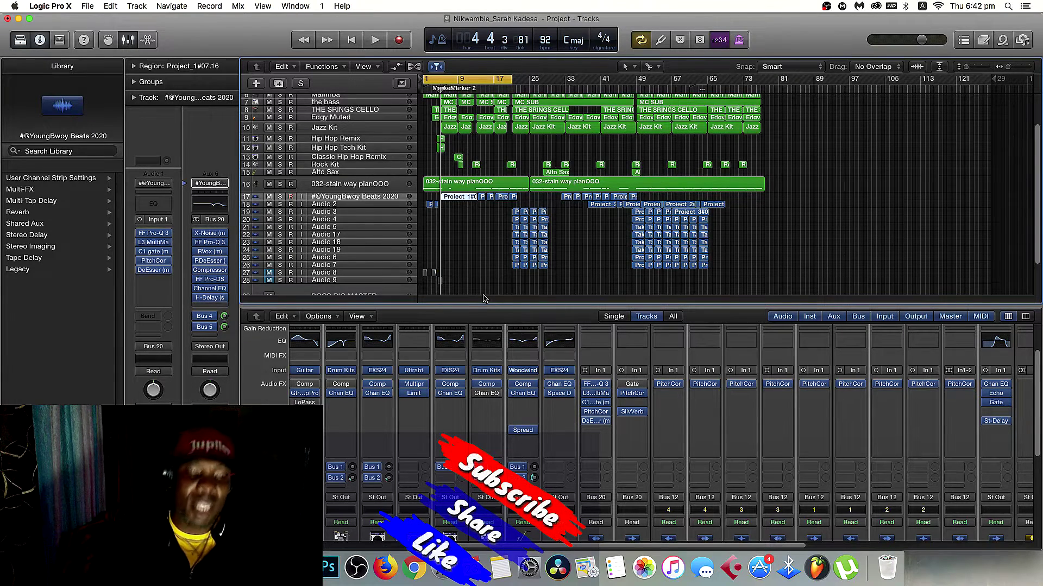
key("space")
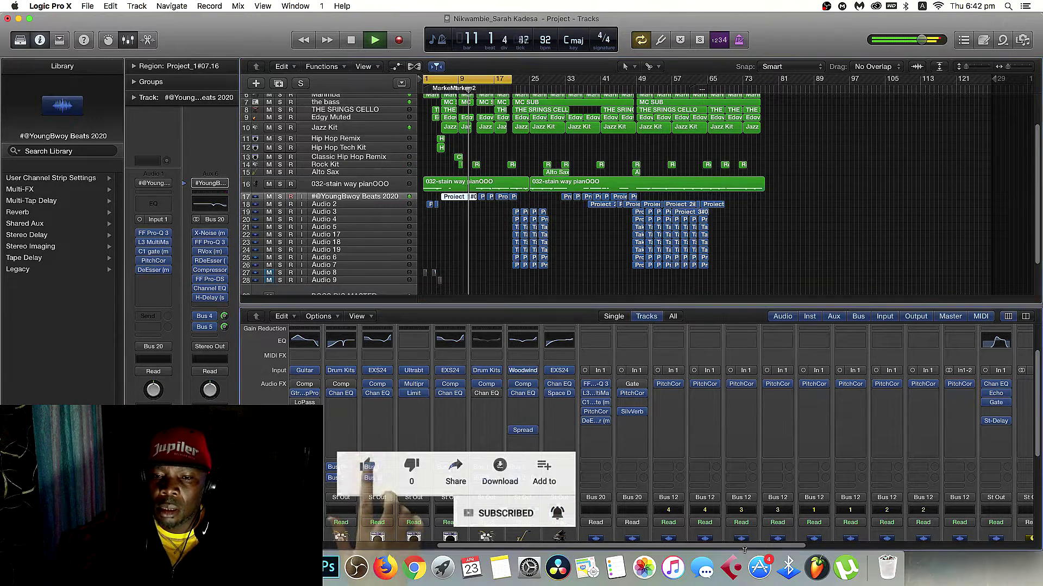
left_click_drag(750, 545, 974, 546)
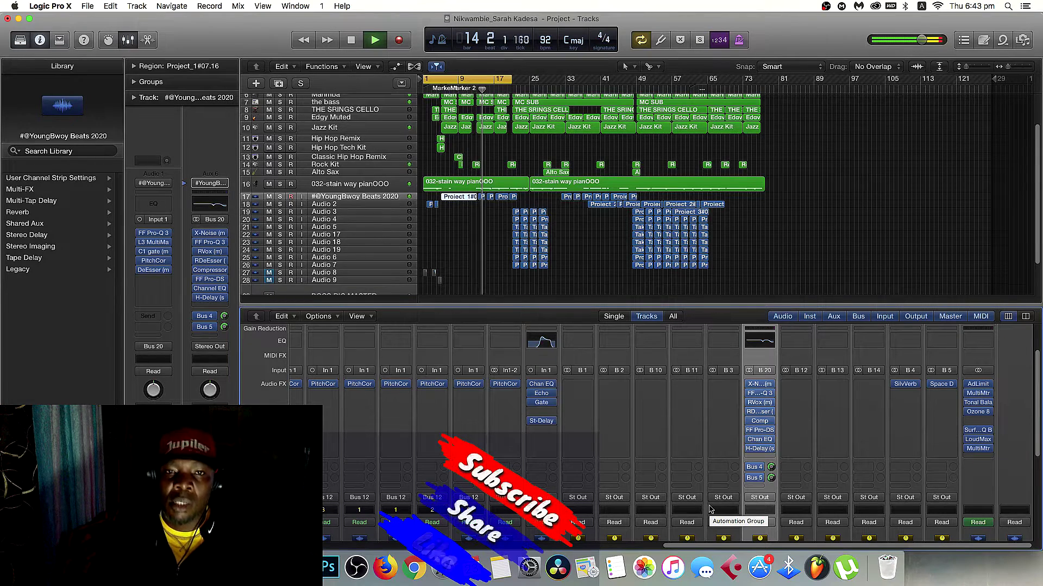
key("space")
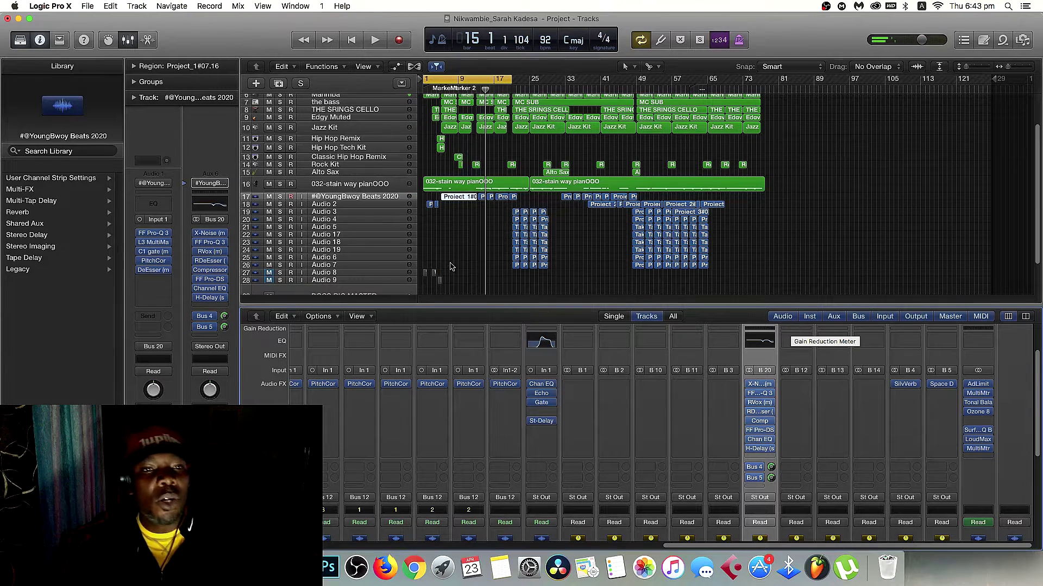
Solo vocal track 17 and view the waveform of its Project_1#07.16 region before returning to the mixer.
left_click(280, 197)
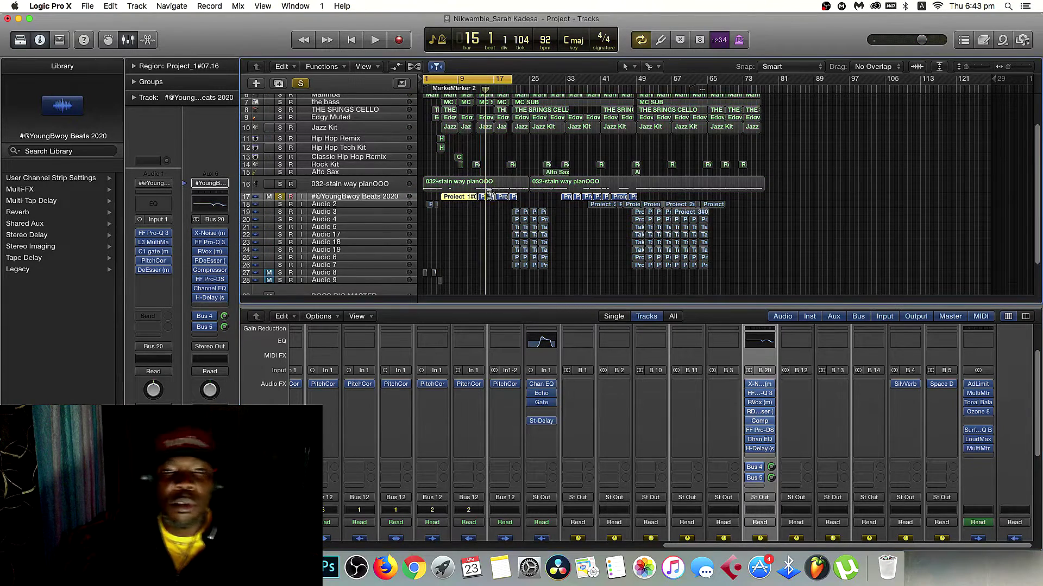
double_click(465, 197)
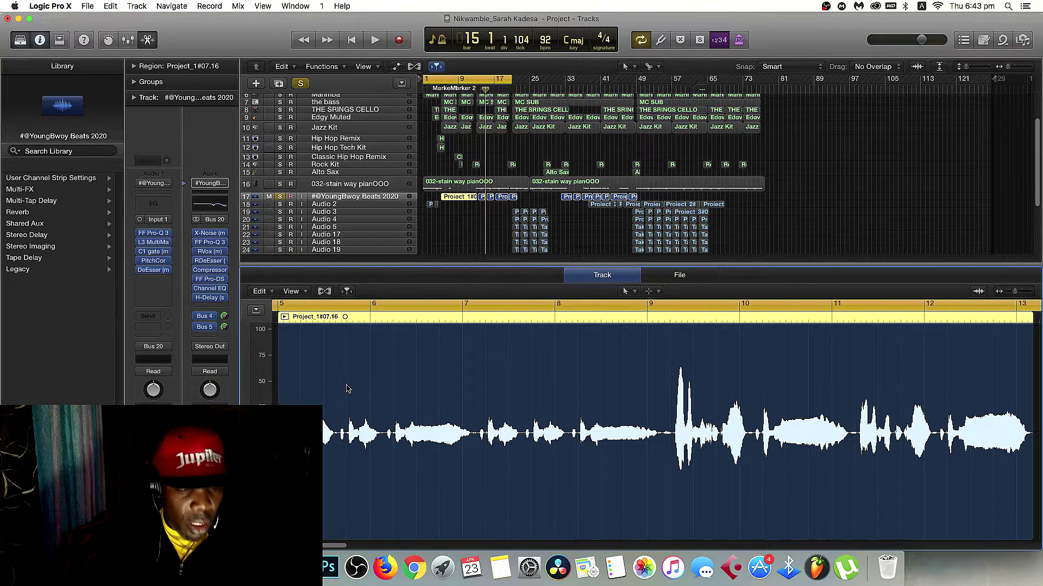
key("x")
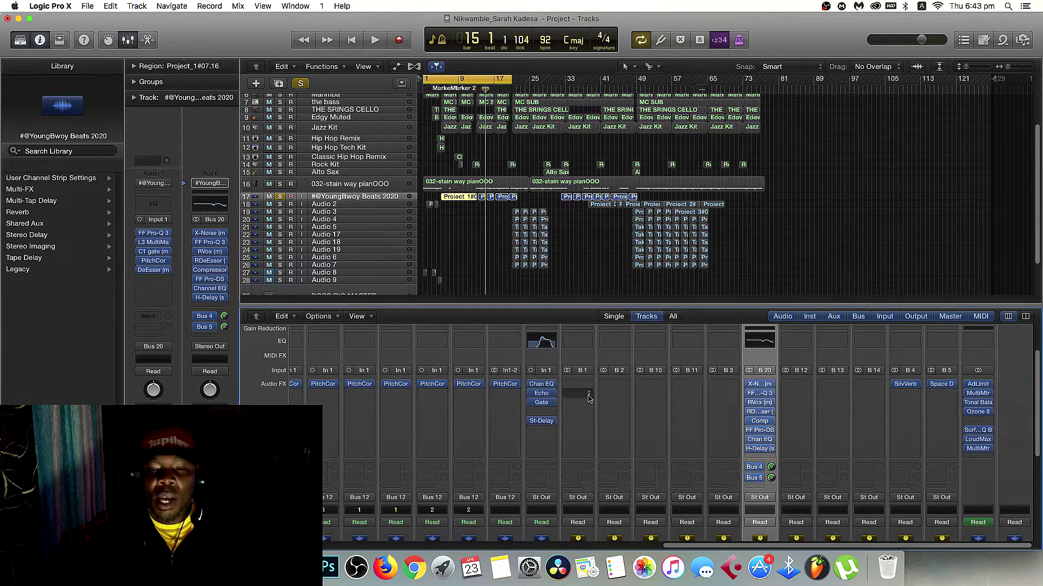
Inspect the FF Pro-Q 3 equalizer curve and its high-mid band on the soloed vocal track's channel, closing the plug-in after viewing.
scroll(589, 396, "down", 1)
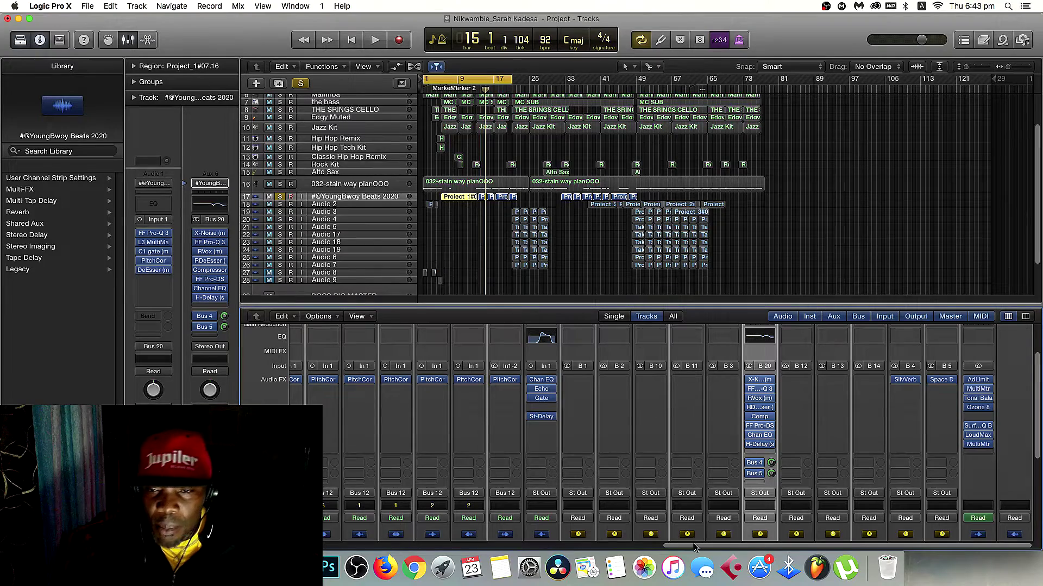
left_click_drag(737, 544, 543, 544)
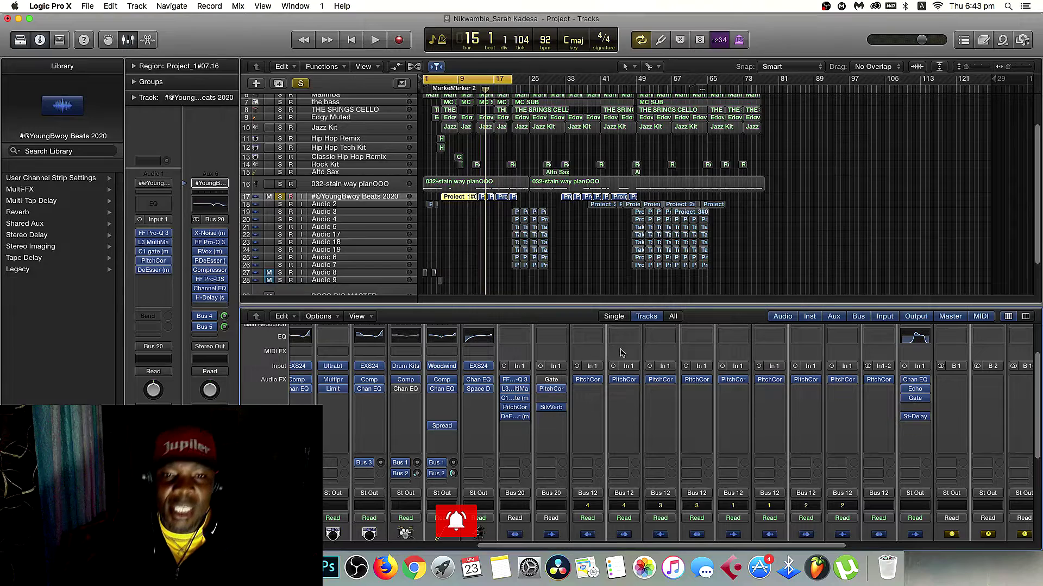
mouse_move(515, 380)
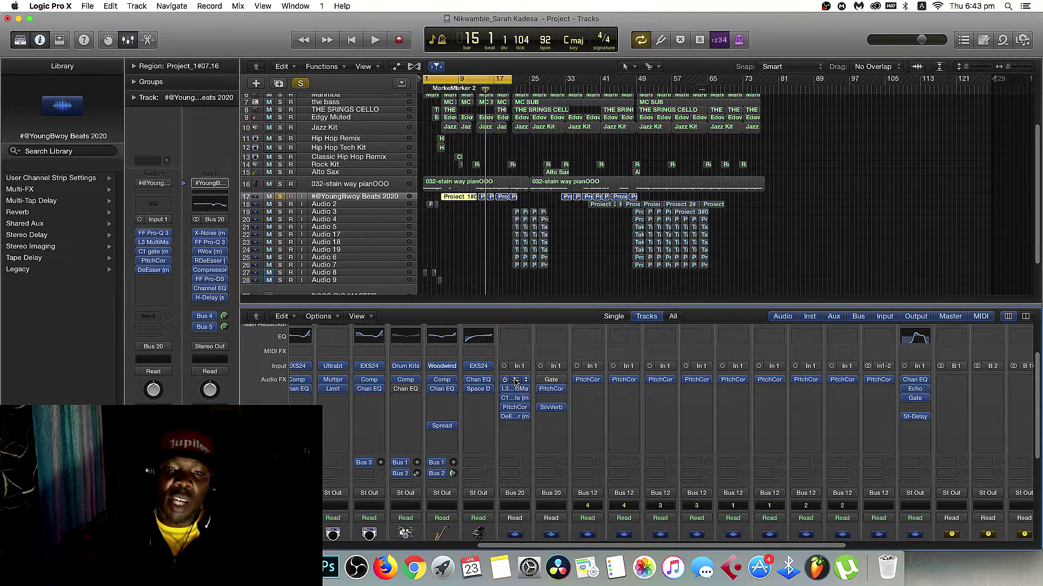
left_click(514, 380)
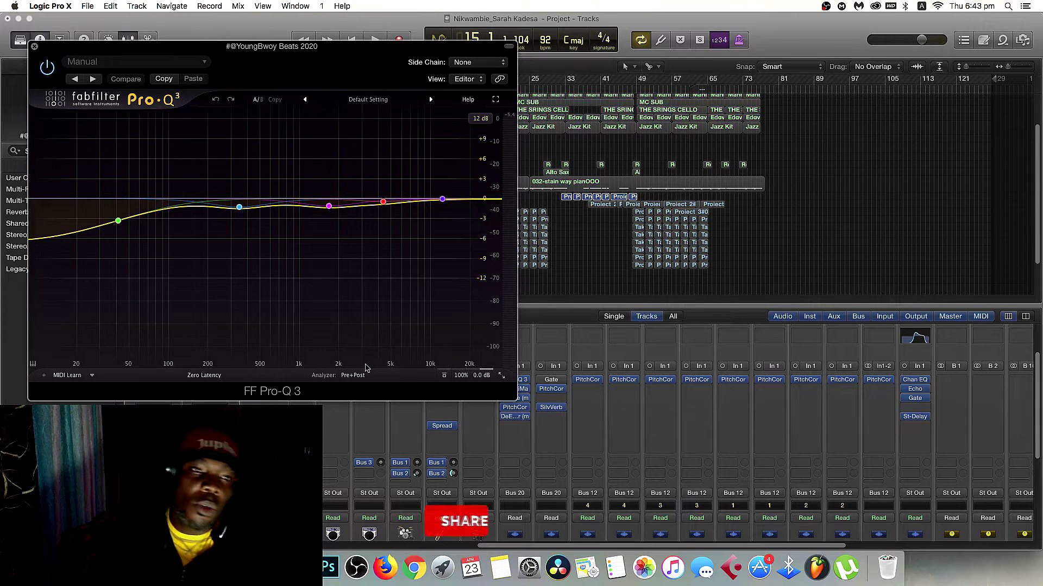
left_click(403, 202)
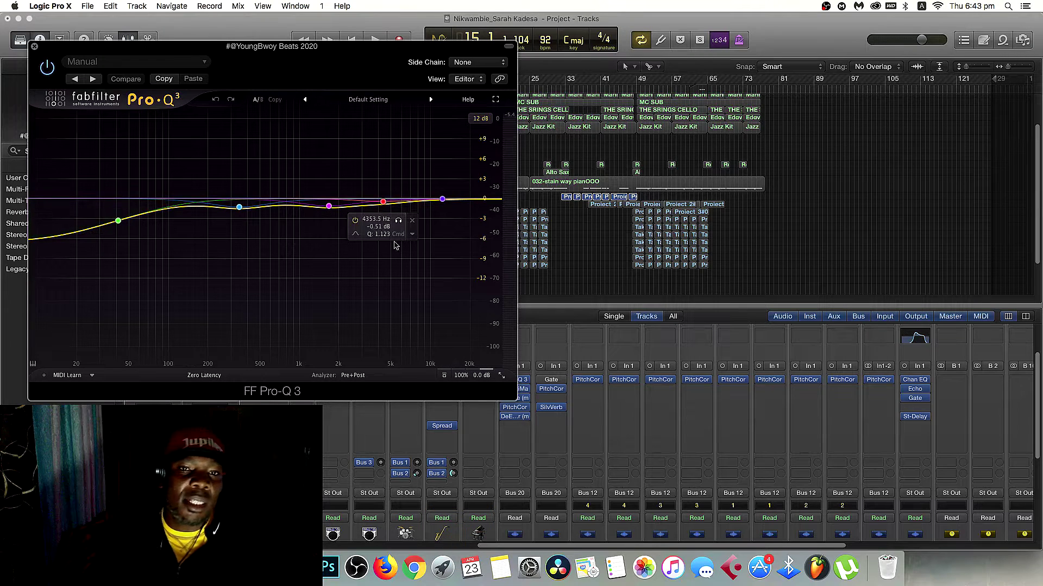
left_click(34, 48)
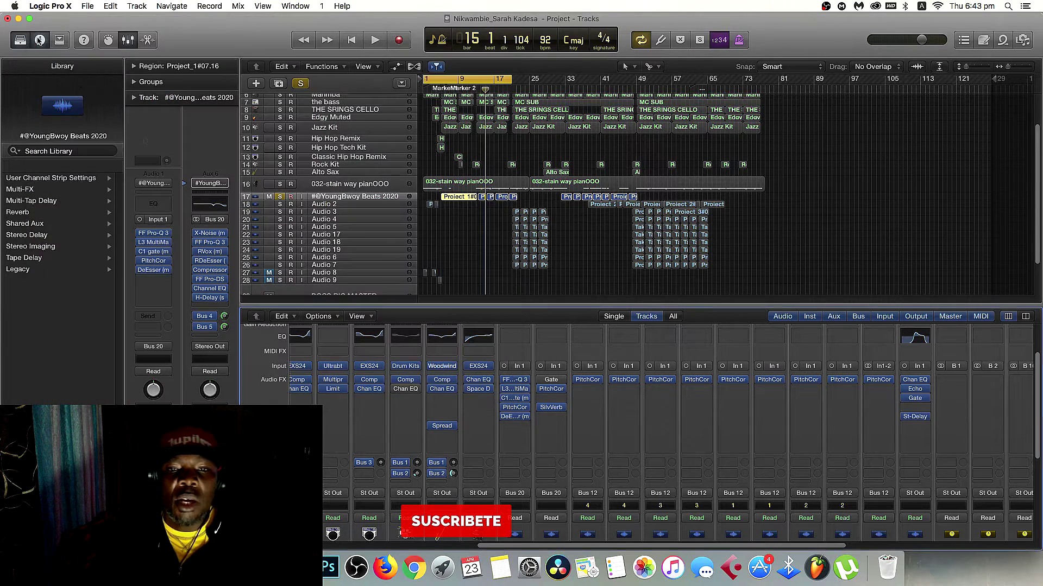
Review the L3 MultiMaximizer and C1 gate settings on the soloed vocal channel, closing each plug-in after viewing.
left_click(514, 389)
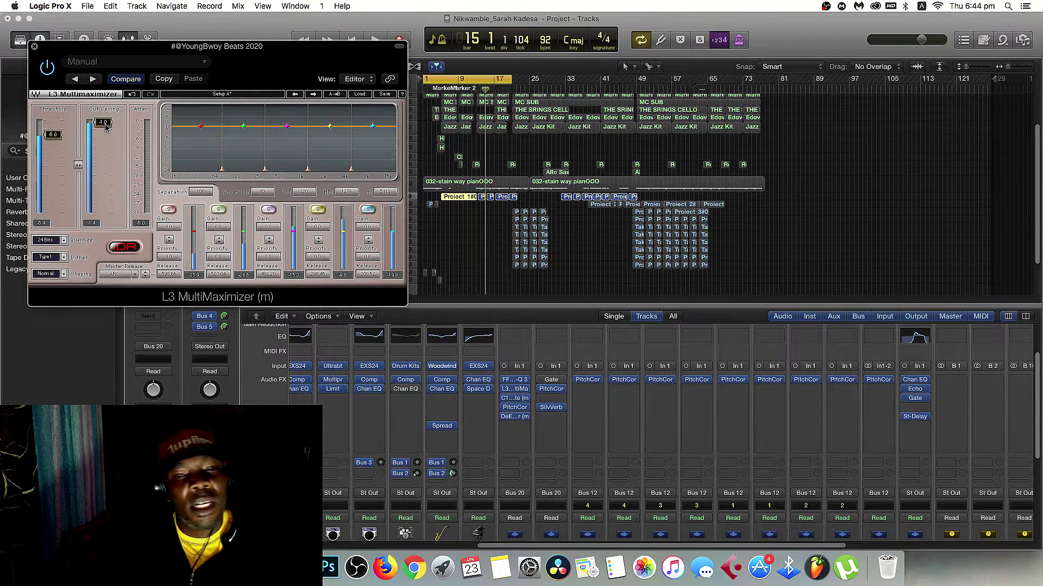
left_click(34, 47)
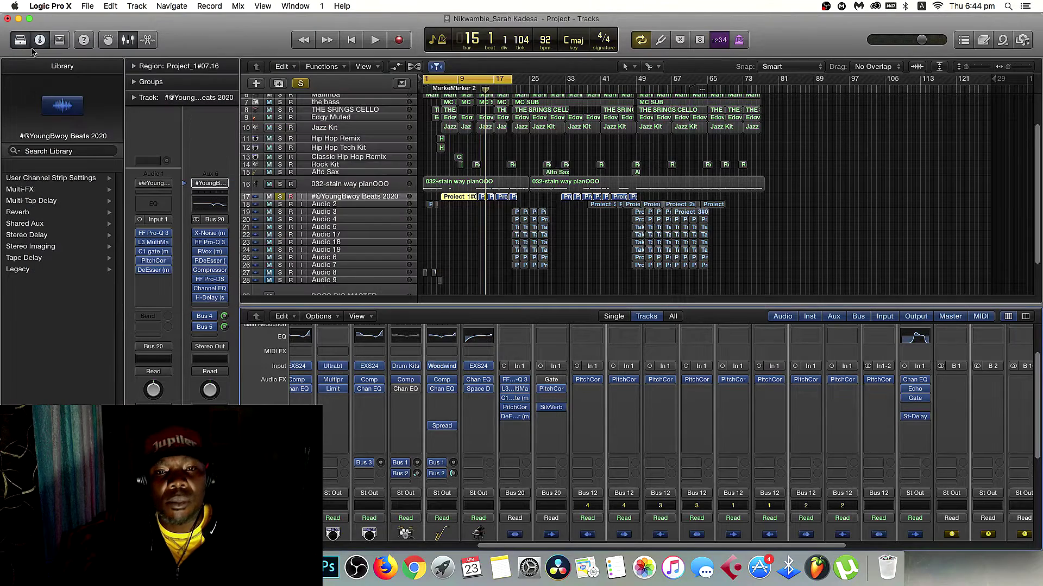
left_click(517, 400)
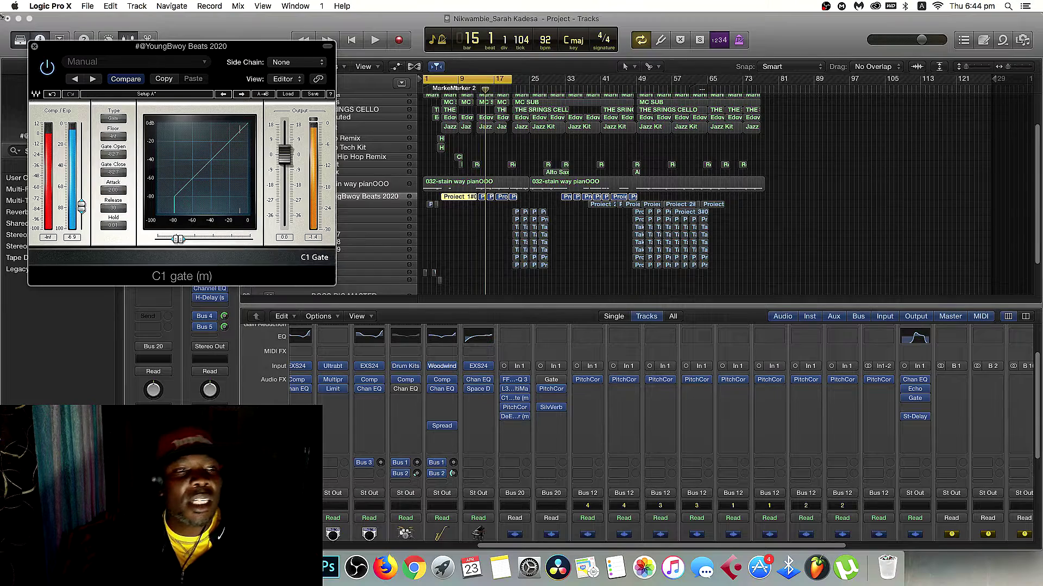
left_click(35, 48)
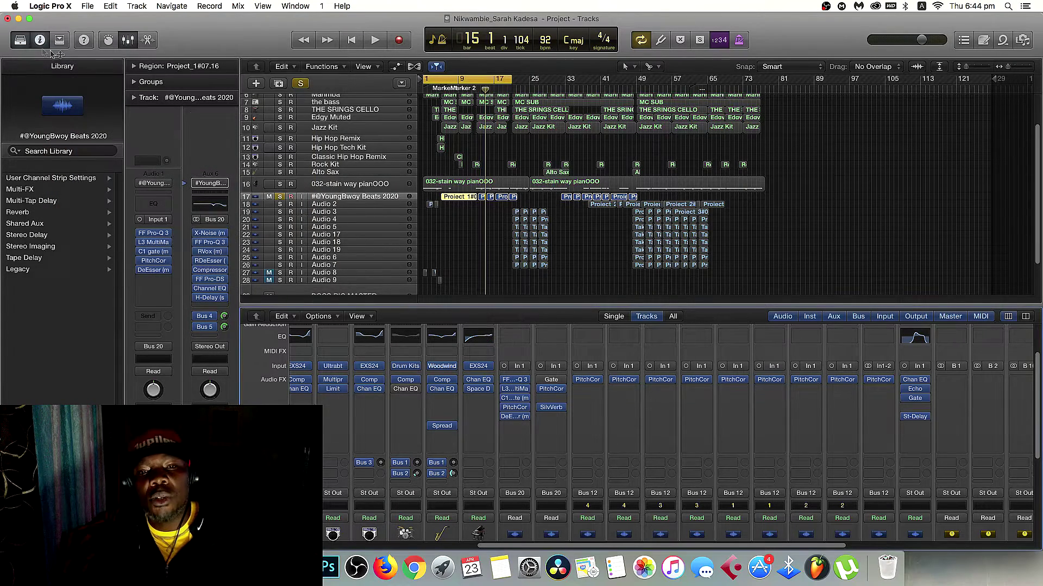
Review the Pitch Correction and DeEsser settings on the soloed vocal channel, closing each plug-in after viewing.
left_click(514, 408)
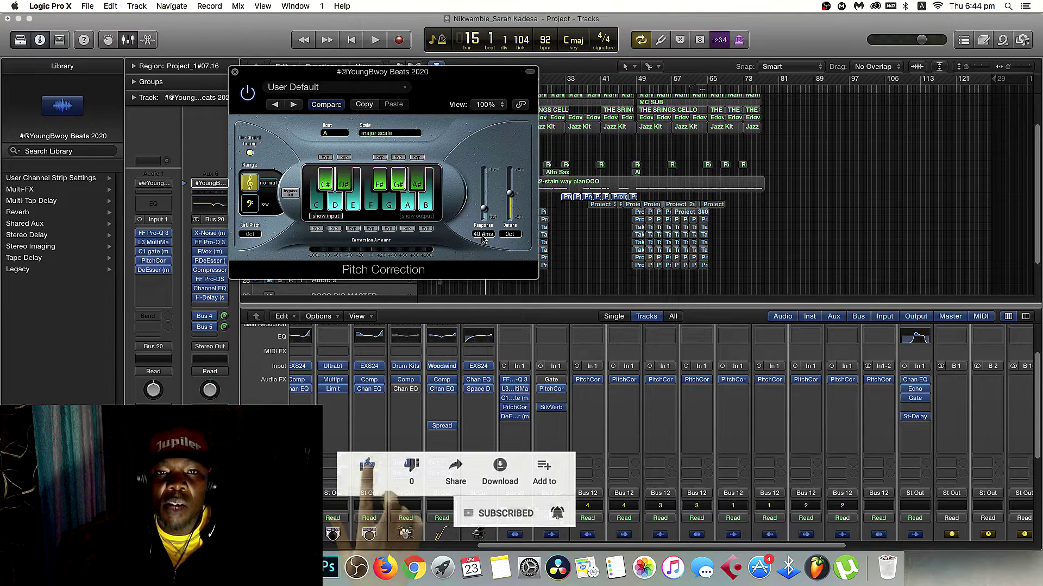
left_click(235, 72)
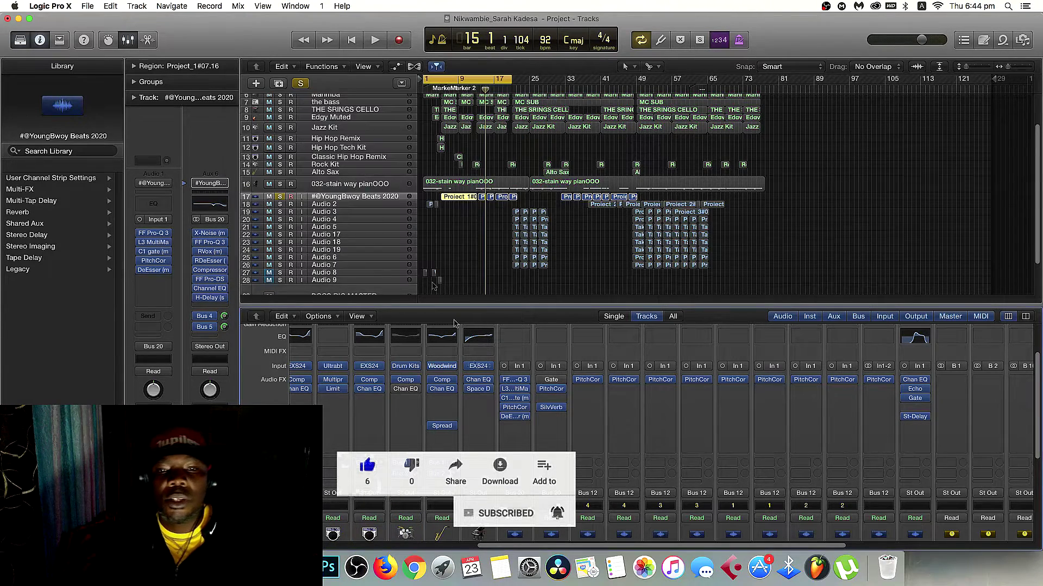
left_click(516, 417)
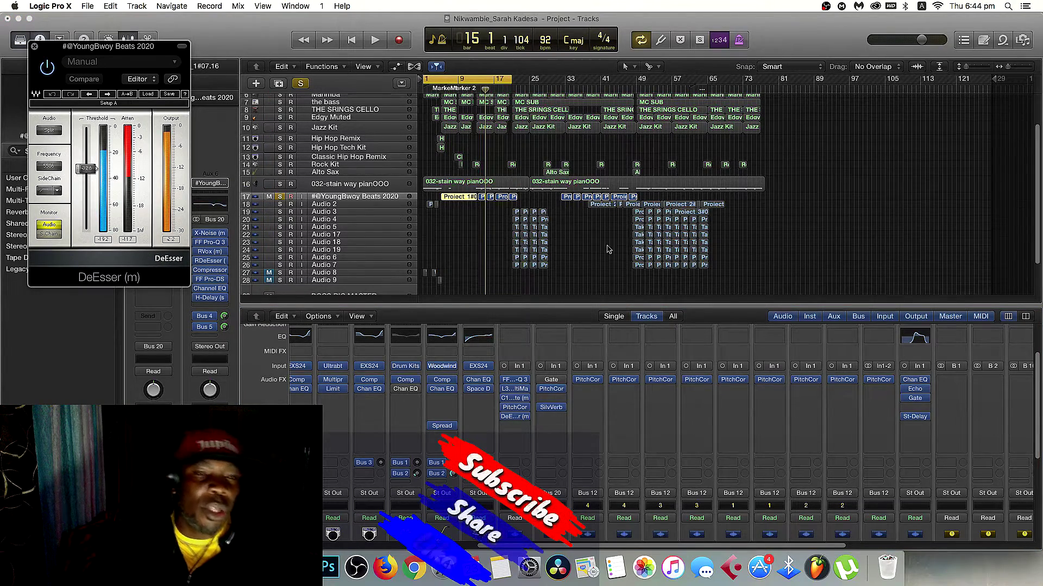
left_click(34, 48)
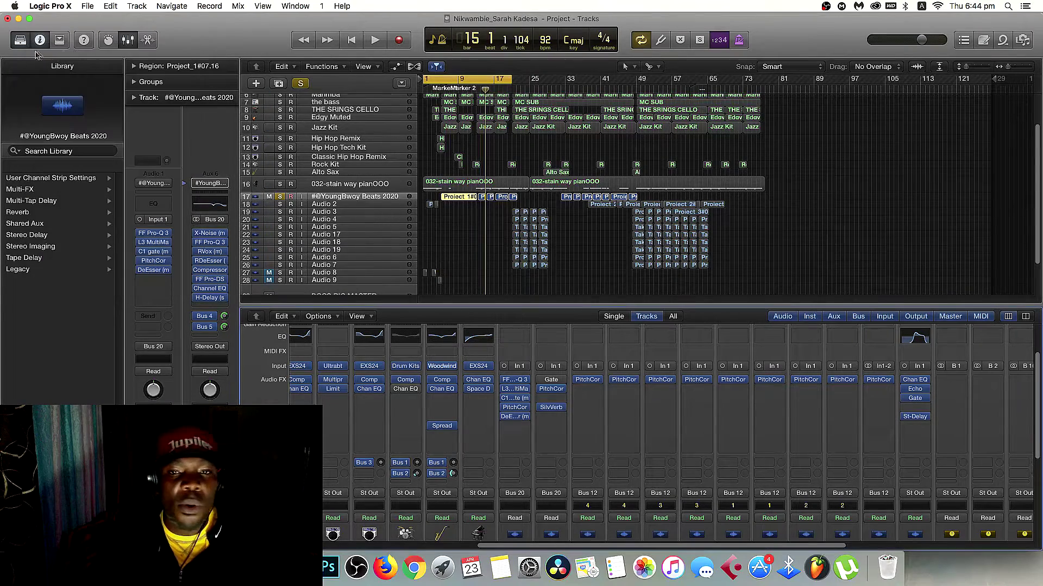
Examine the X-Noise noise reduction settings on the Bus 20 vocal aux channel and close the plug-in.
scroll(545, 358, "down", 3)
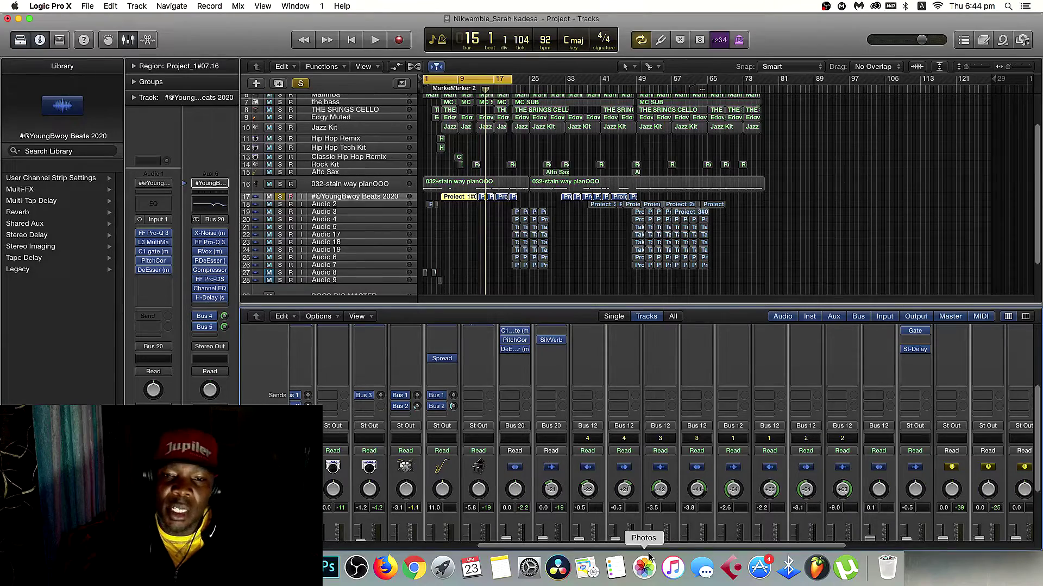
left_click_drag(616, 550, 800, 550)
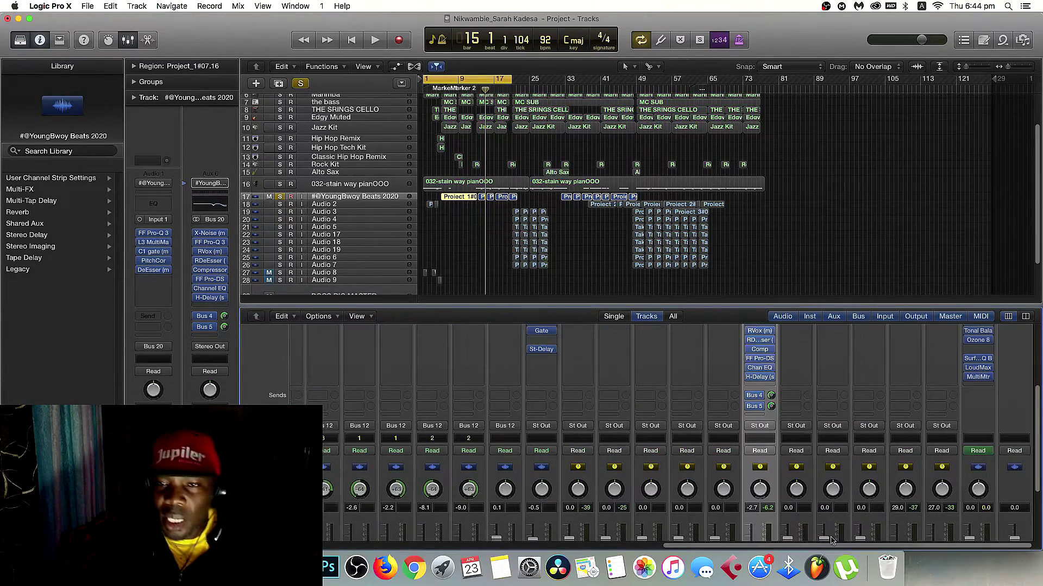
scroll(834, 432, "up", 3)
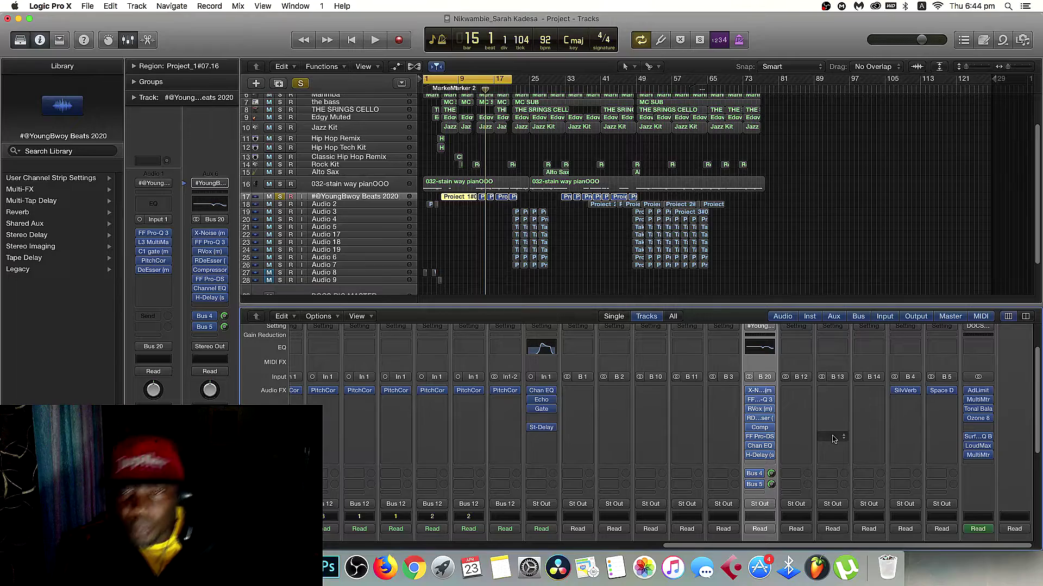
scroll(835, 439, "down", 1)
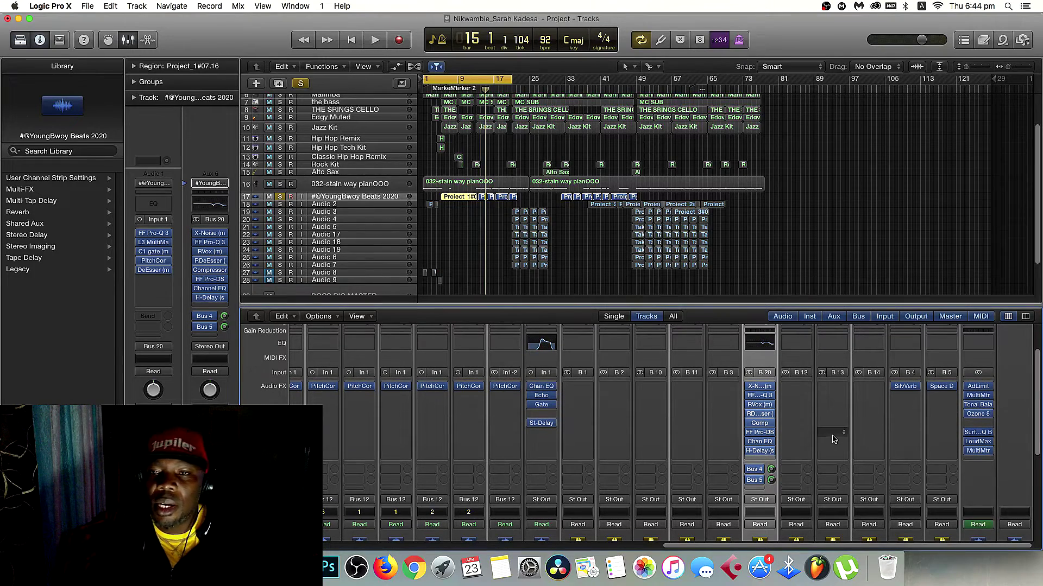
left_click(761, 387)
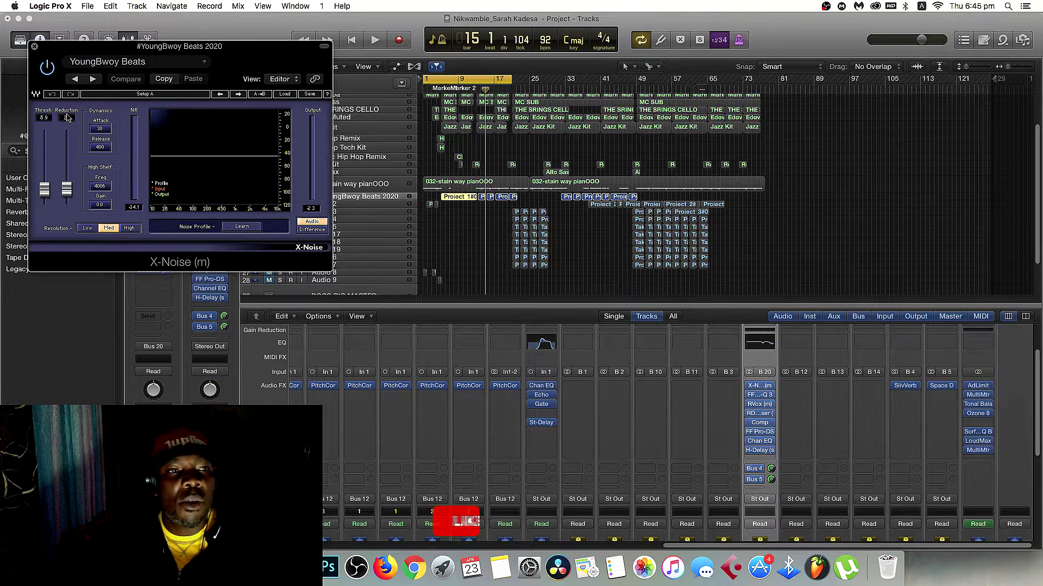
left_click(33, 48)
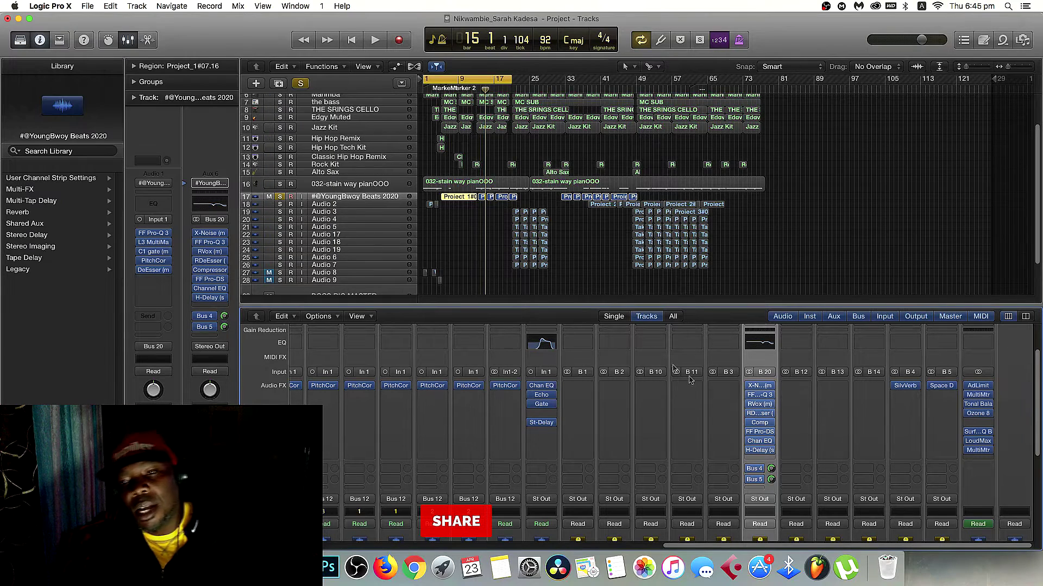
Examine the low-end bands of the FF Pro-Q 3 equalizer on the Bus 20 vocal aux and close the plug-in.
mouse_move(760, 399)
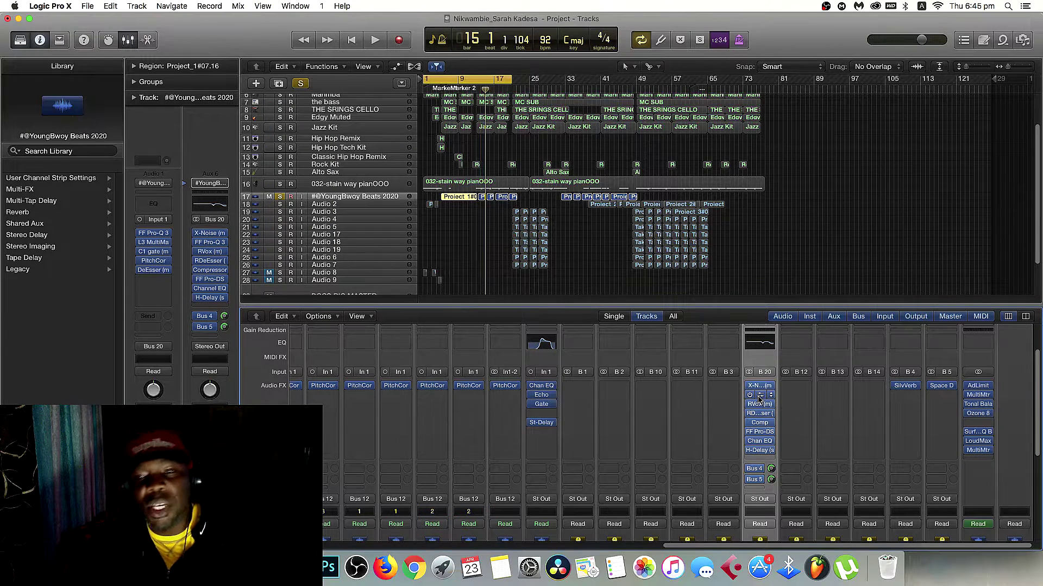
left_click(759, 398)
left_click_drag(405, 239, 405, 141)
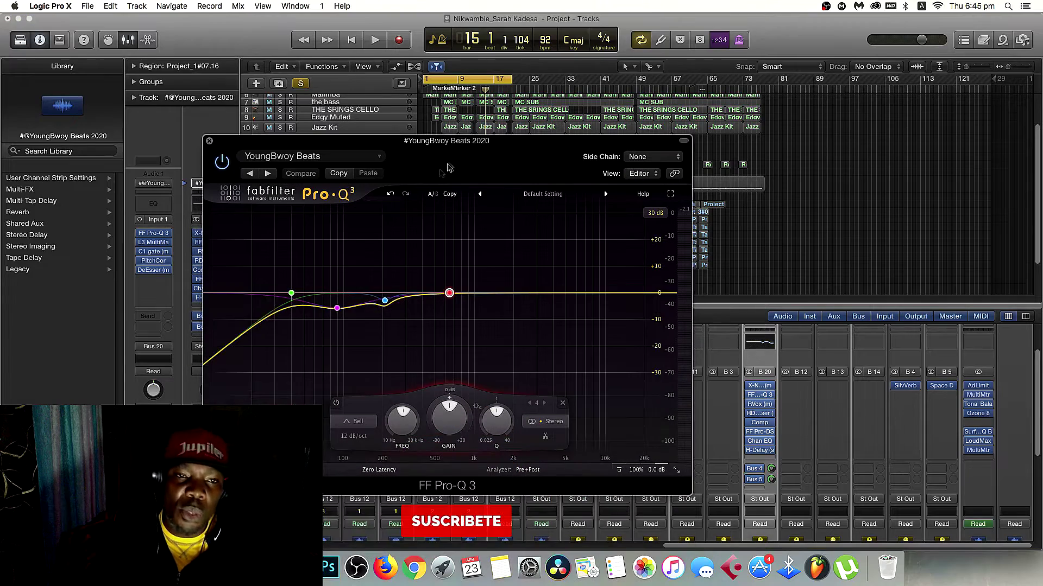
double_click(291, 307)
left_click(337, 308)
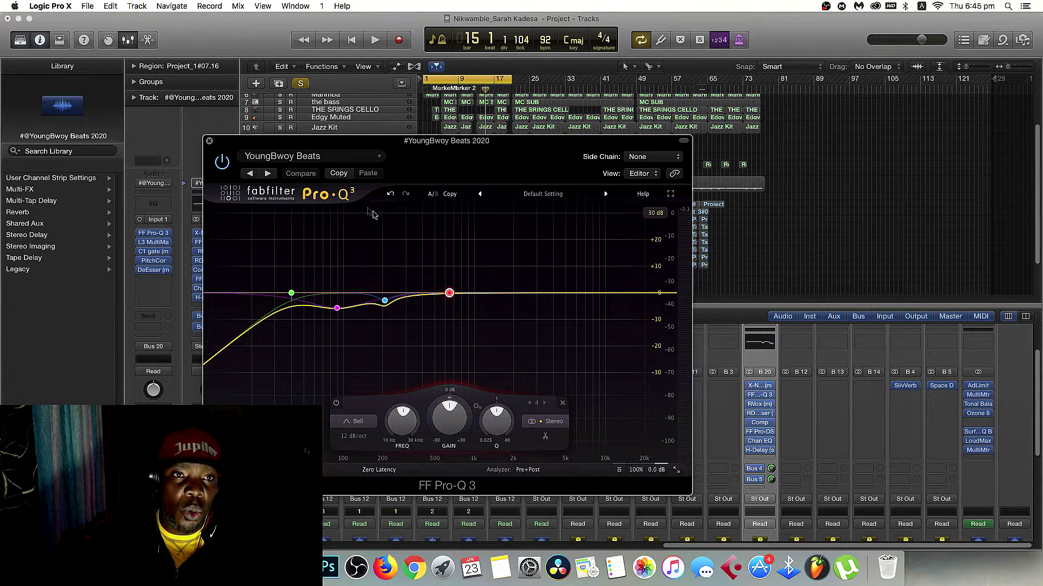
left_click(209, 141)
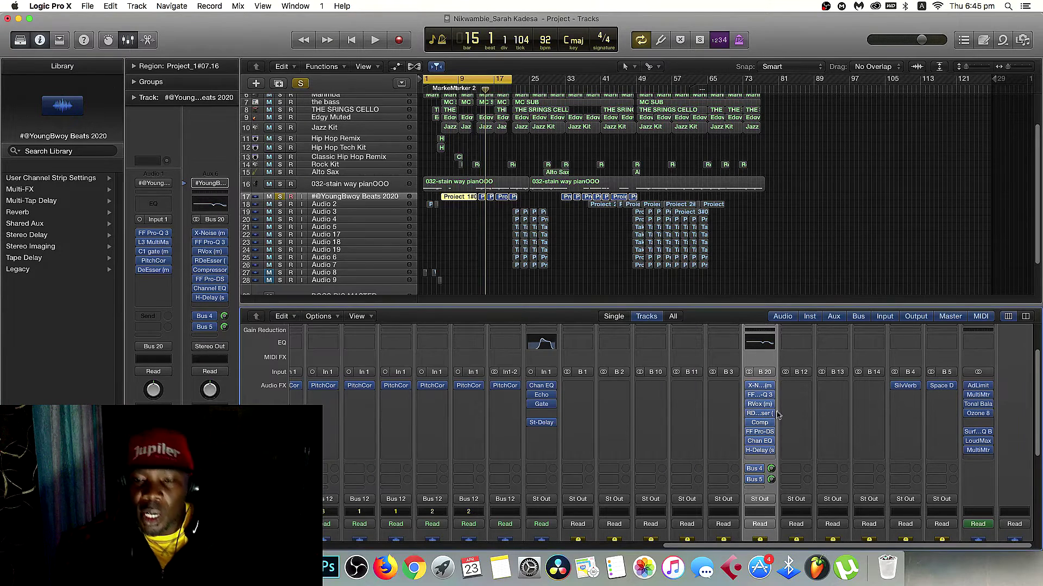
Examine the RVox gate, compression and gain settings on the Bus 20 vocal aux and close the plug-in.
left_click(760, 405)
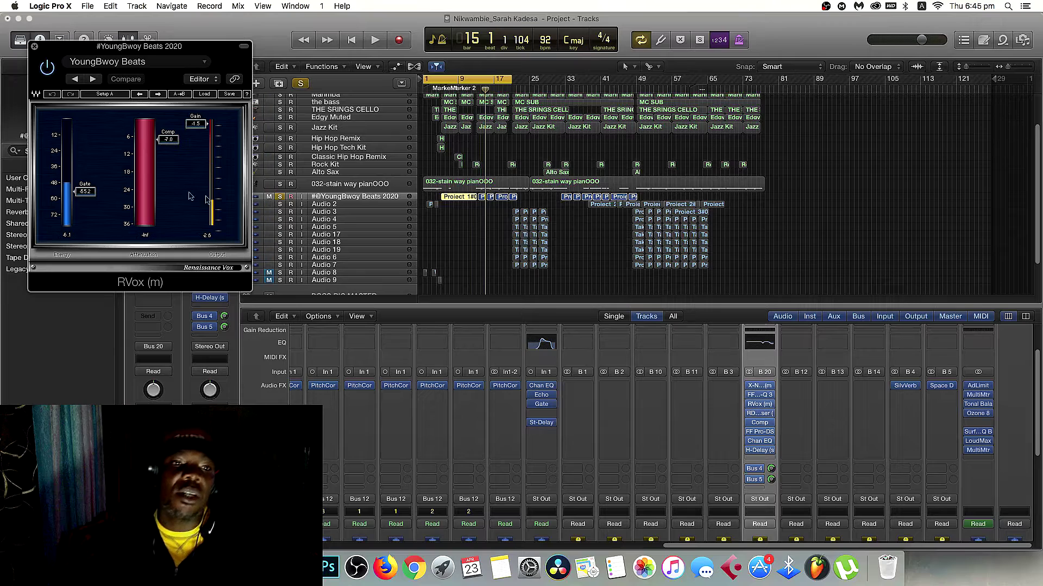
left_click_drag(199, 53, 383, 143)
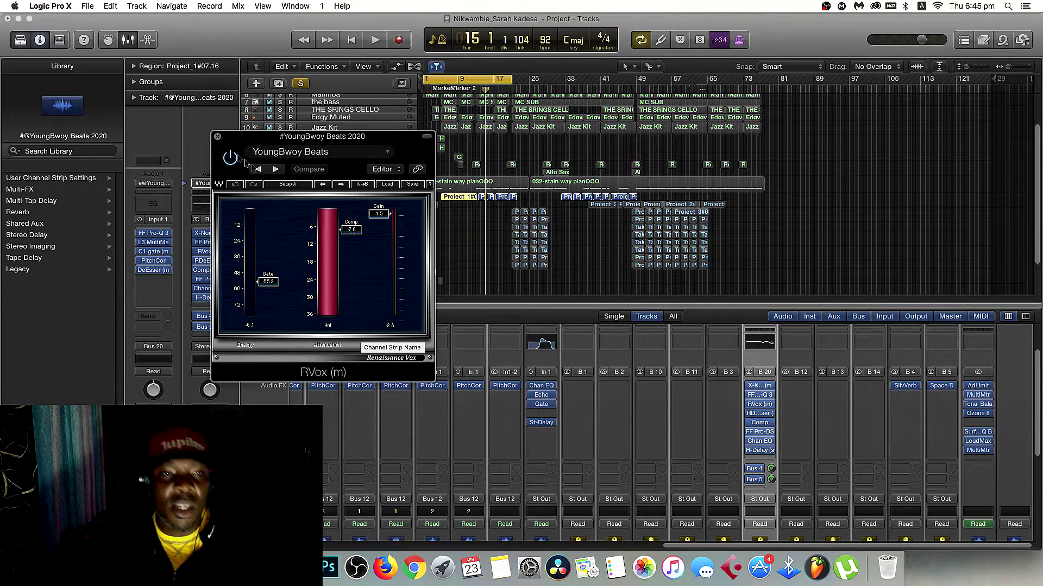
left_click(218, 137)
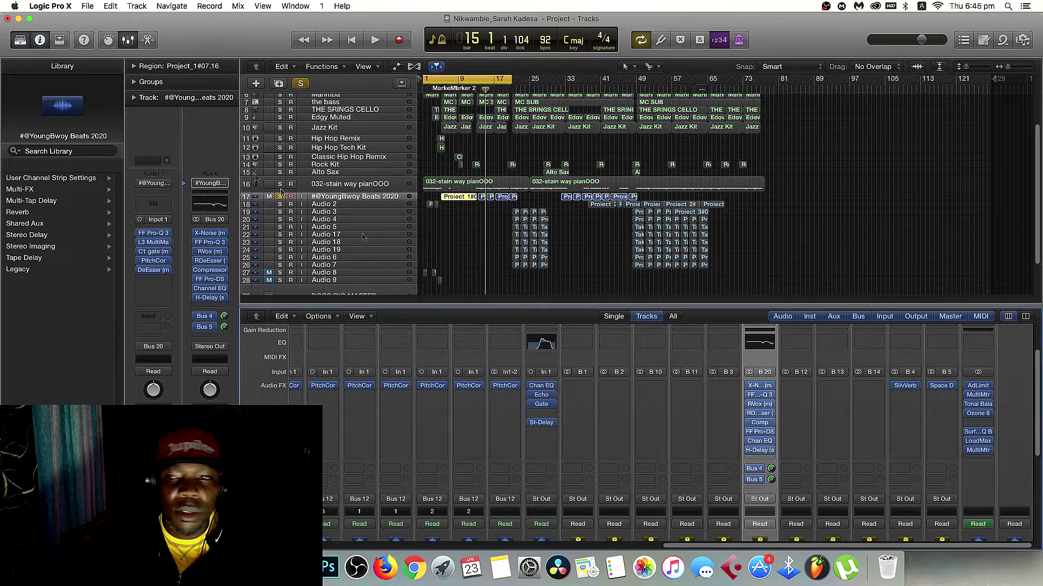
Review the FF Pro-DS threshold and range and the Channel EQ curve on the Bus 20 vocal aux, closing each plug-in after viewing.
left_click(761, 433)
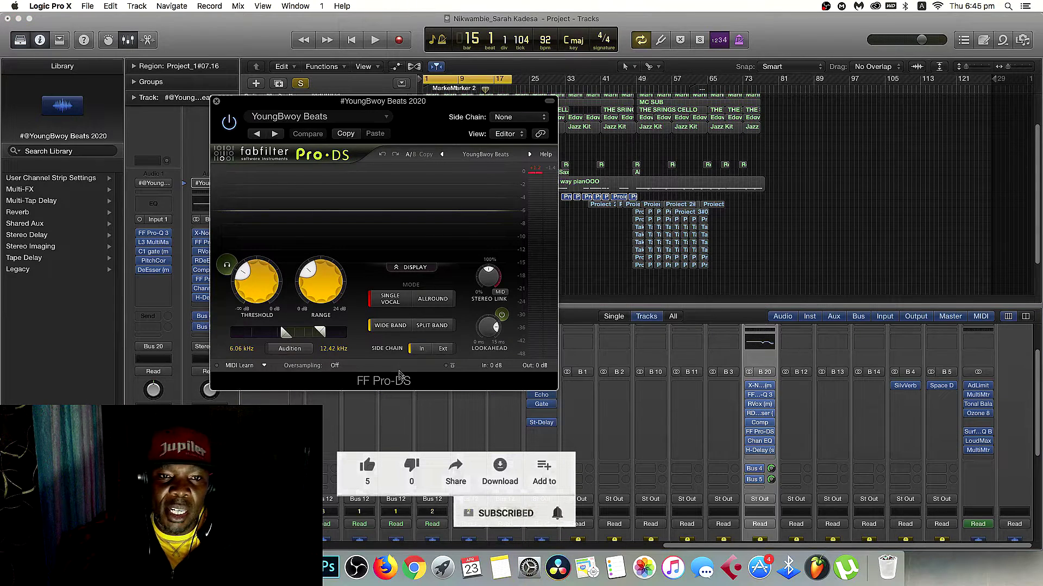
mouse_move(317, 292)
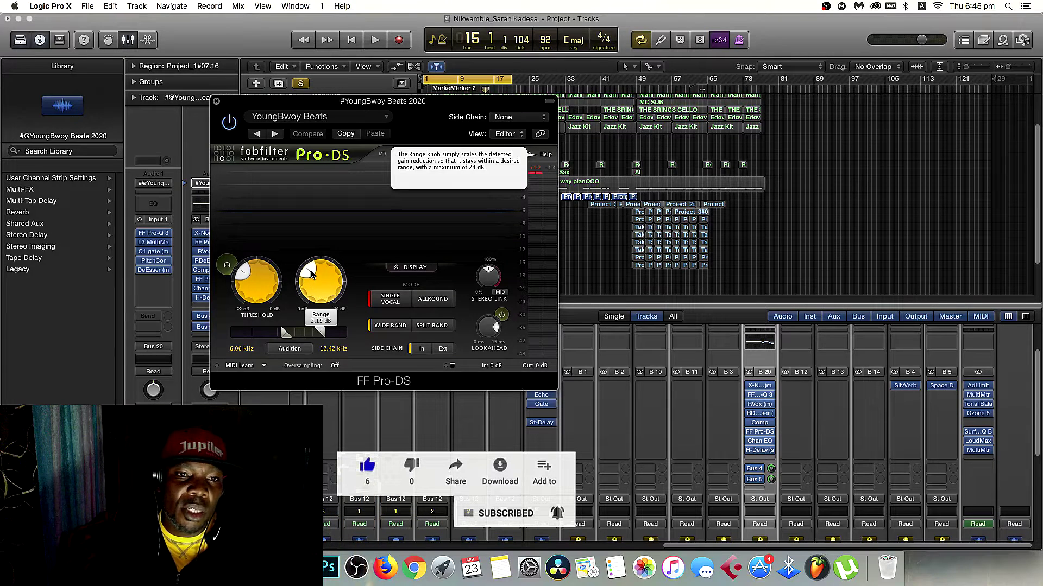
mouse_move(248, 284)
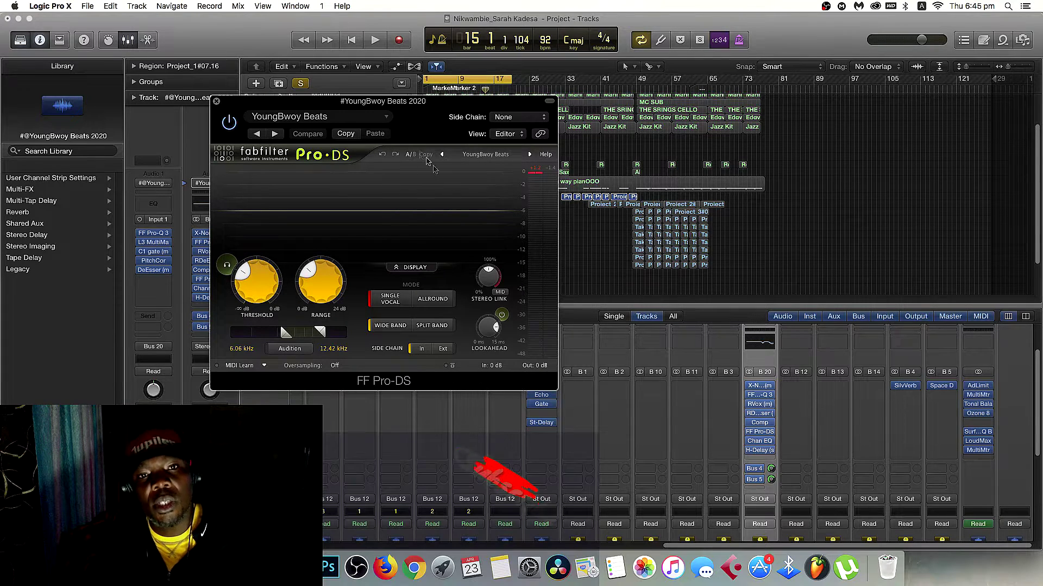
left_click(216, 103)
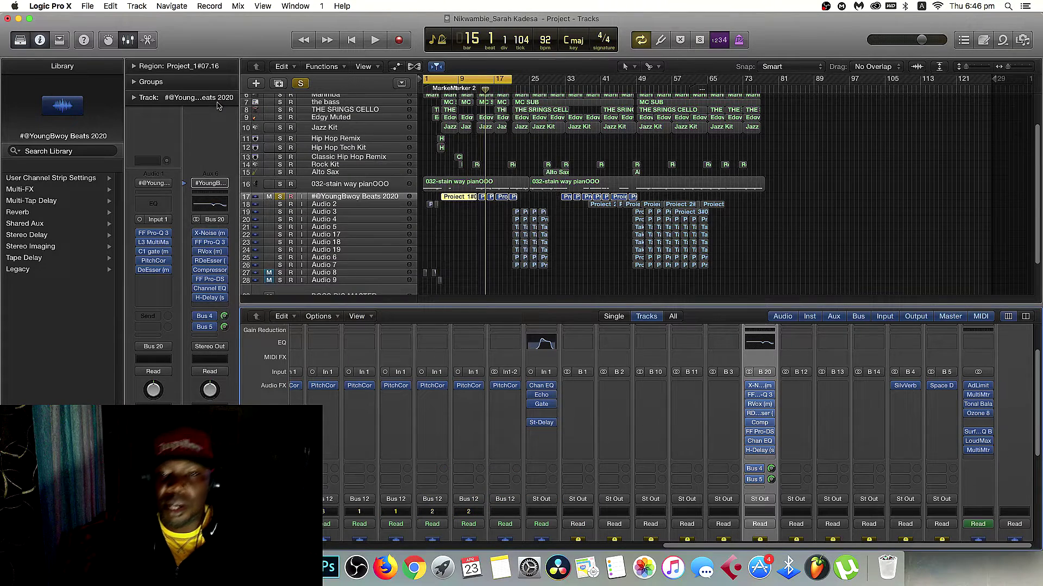
left_click(760, 444)
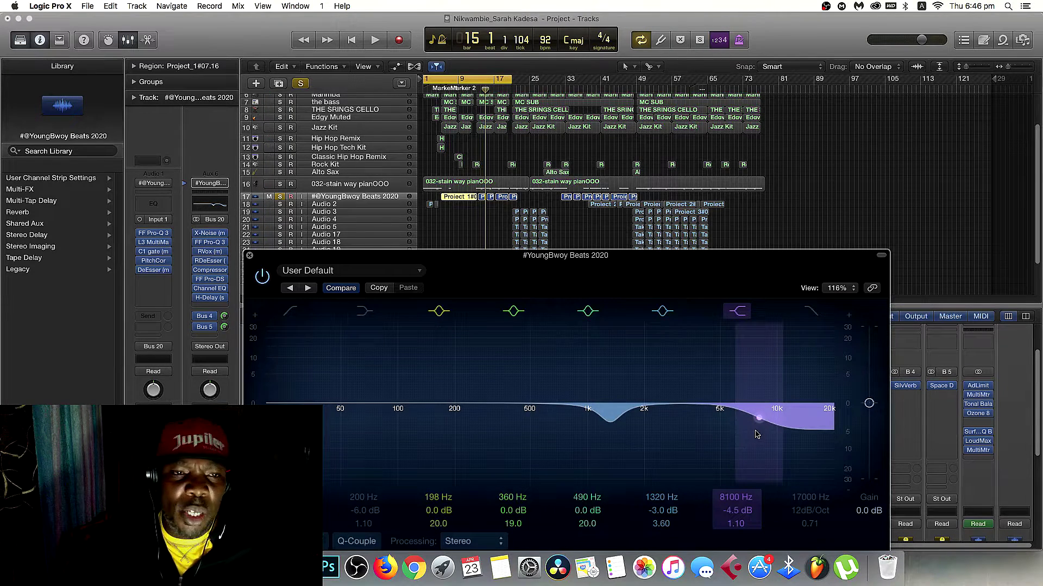
left_click(250, 256)
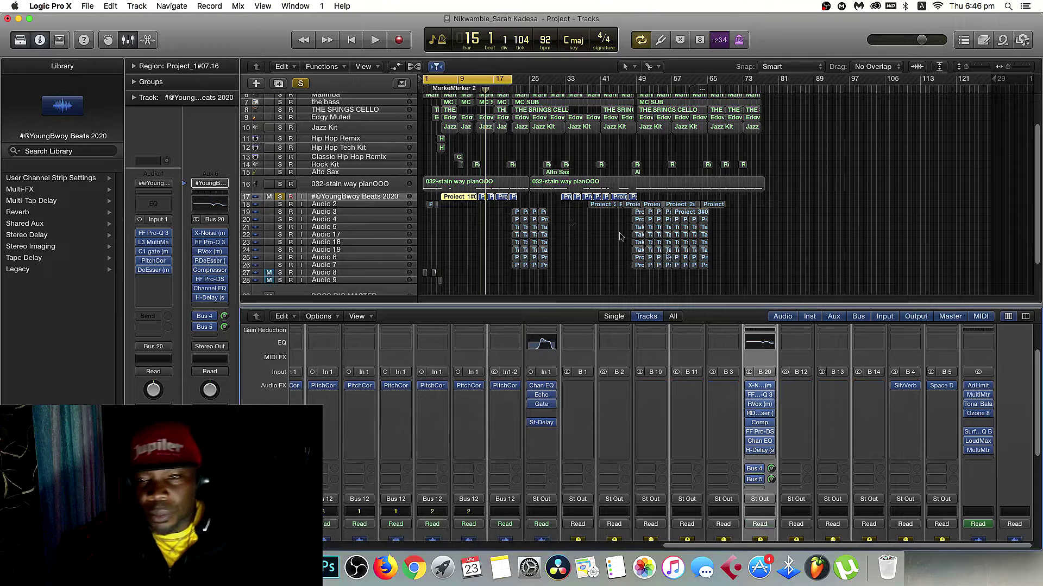
Examine the H-Delay modulation and filter settings on the Bus 20 vocal aux, nudge the low-pass filter slightly, and close the plug-in.
left_click(761, 451)
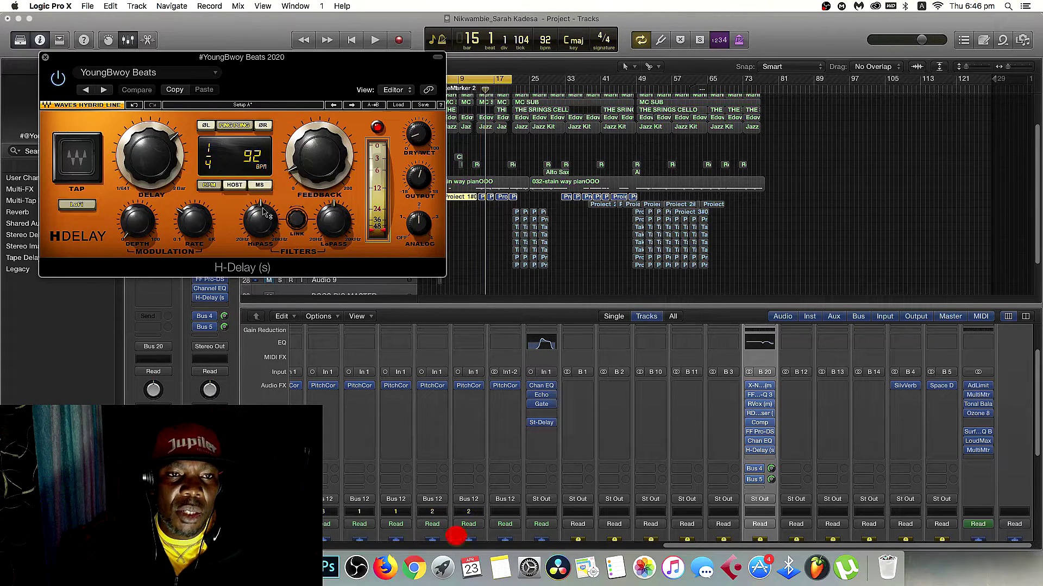
mouse_move(194, 222)
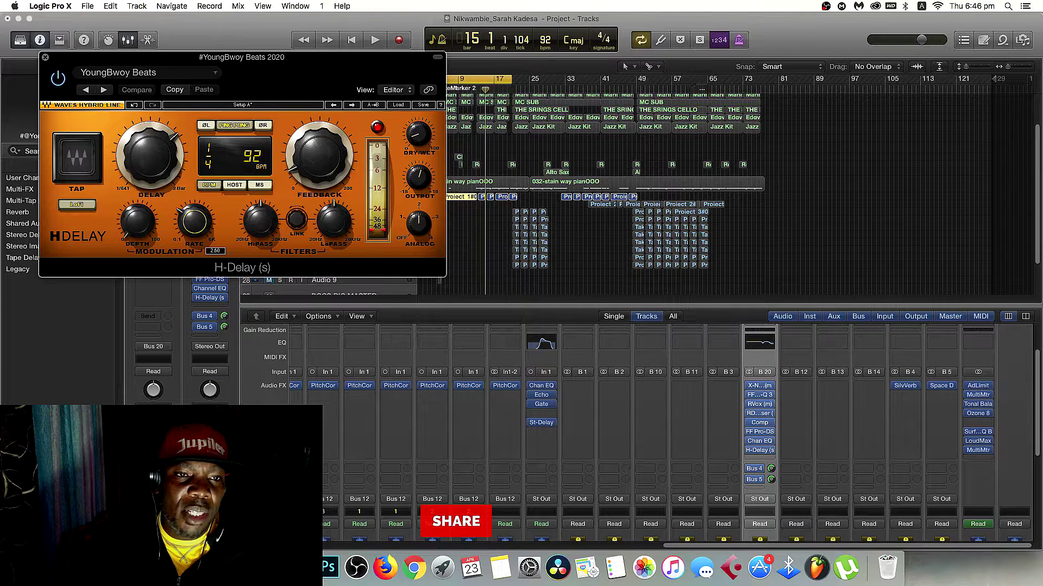
mouse_move(260, 220)
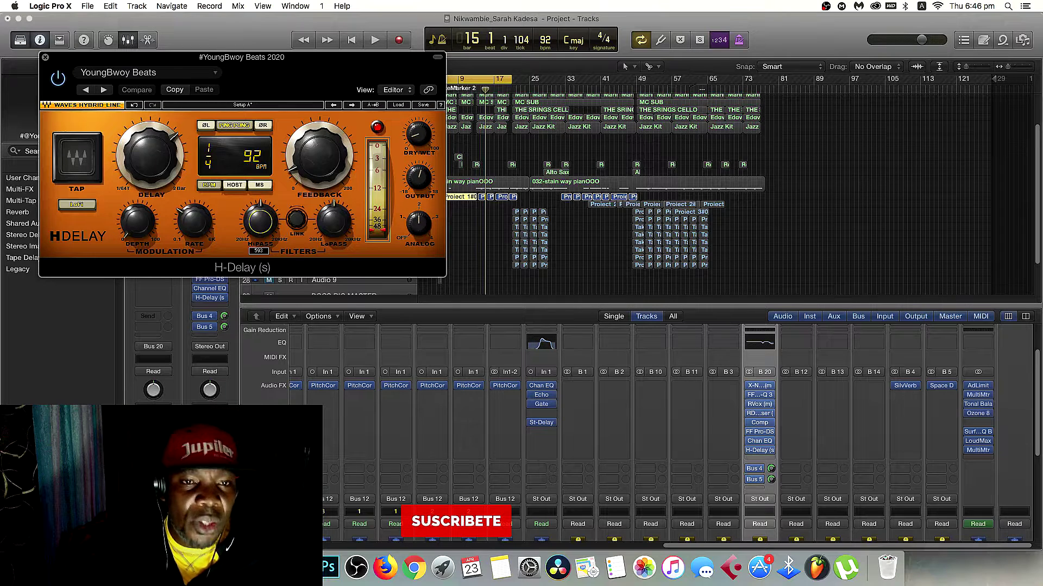
left_click_drag(334, 222, 337, 223)
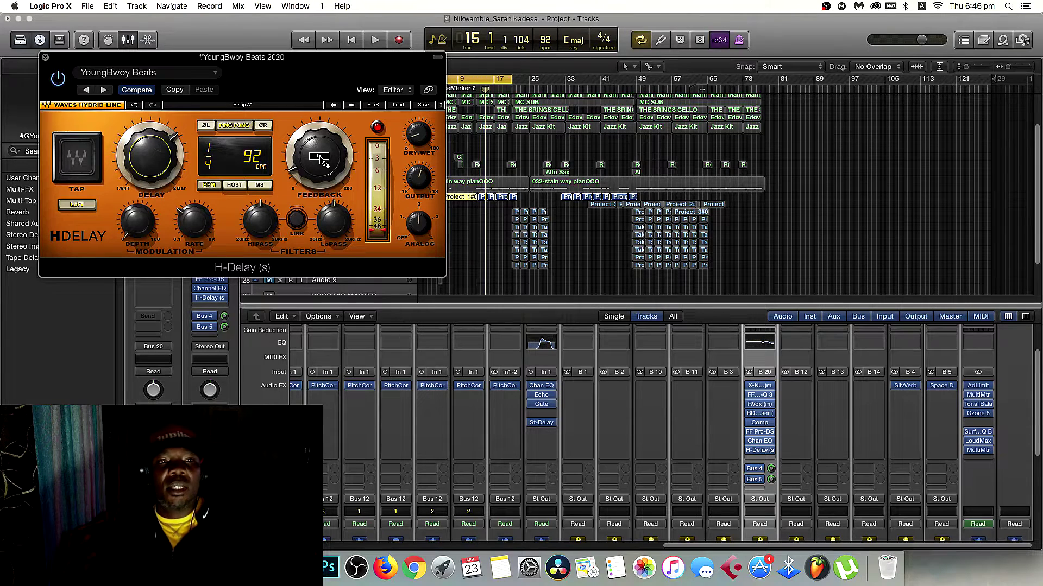
left_click(45, 57)
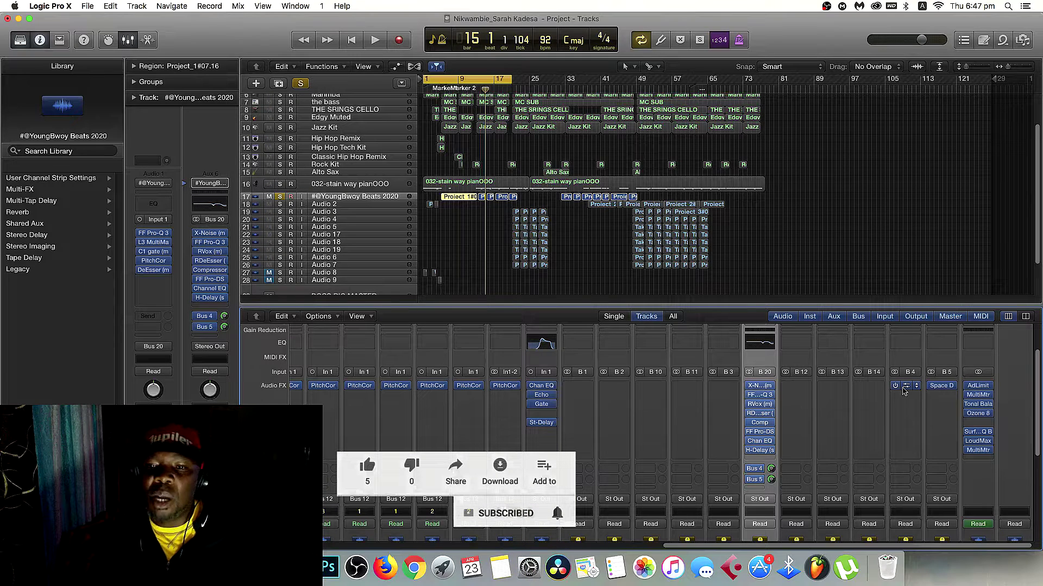
Play back part of the soloed vocal and lower the Aux 10 reverb return fader to about -38.0 dB.
key("space")
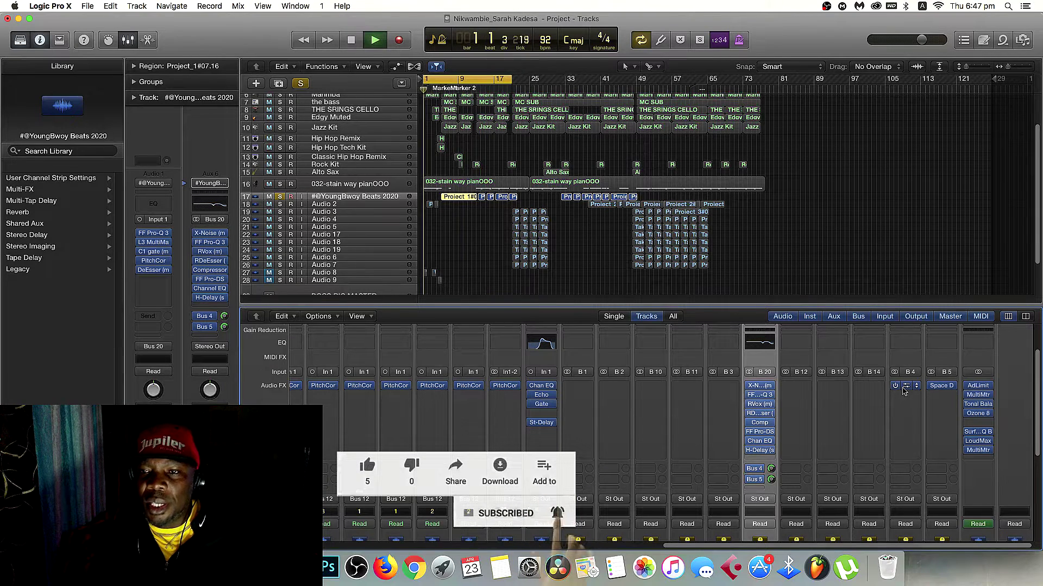
left_click(443, 81)
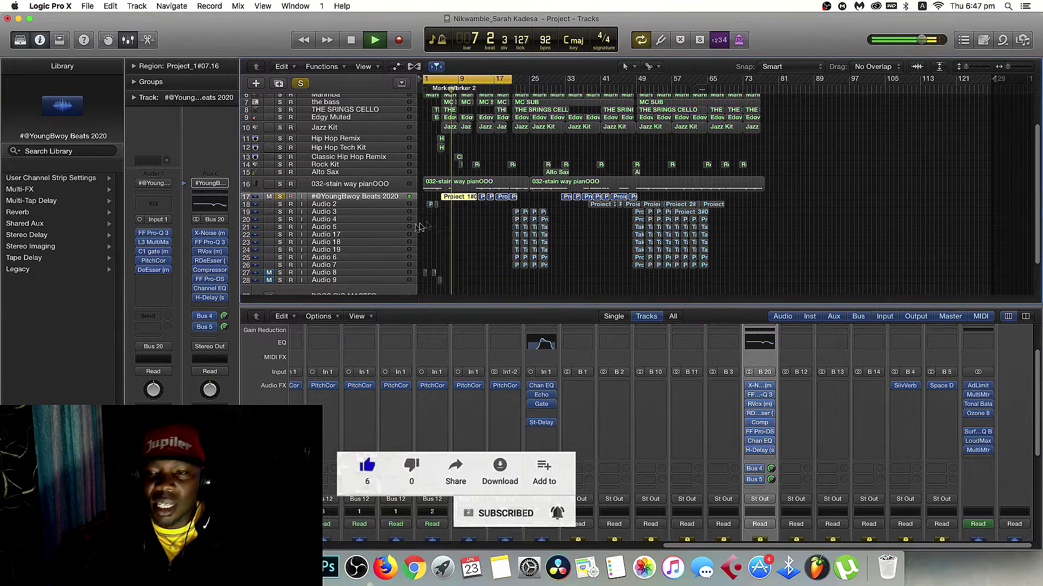
scroll(866, 404, "down", 3)
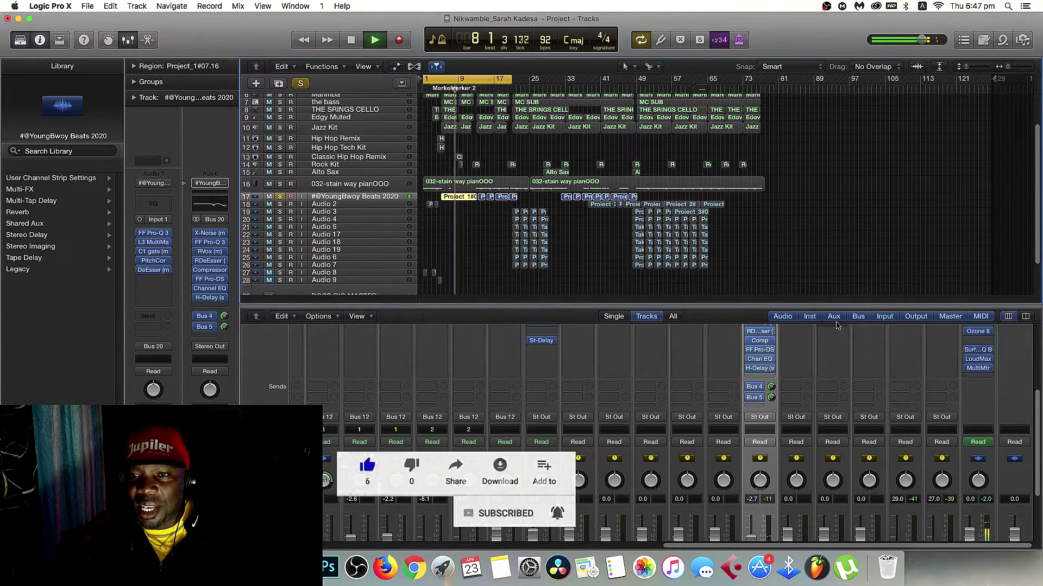
scroll(868, 407, "down", 3)
key("space")
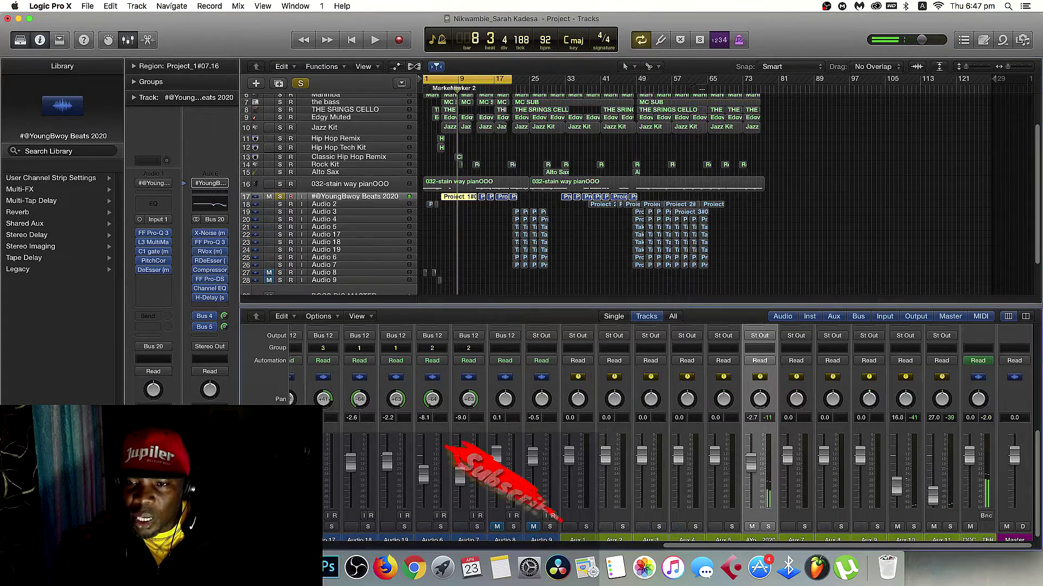
left_click_drag(896, 497, 914, 505)
Shorten the cycle range so it starts at bar 5, and audition the soloed vocal.
key("space")
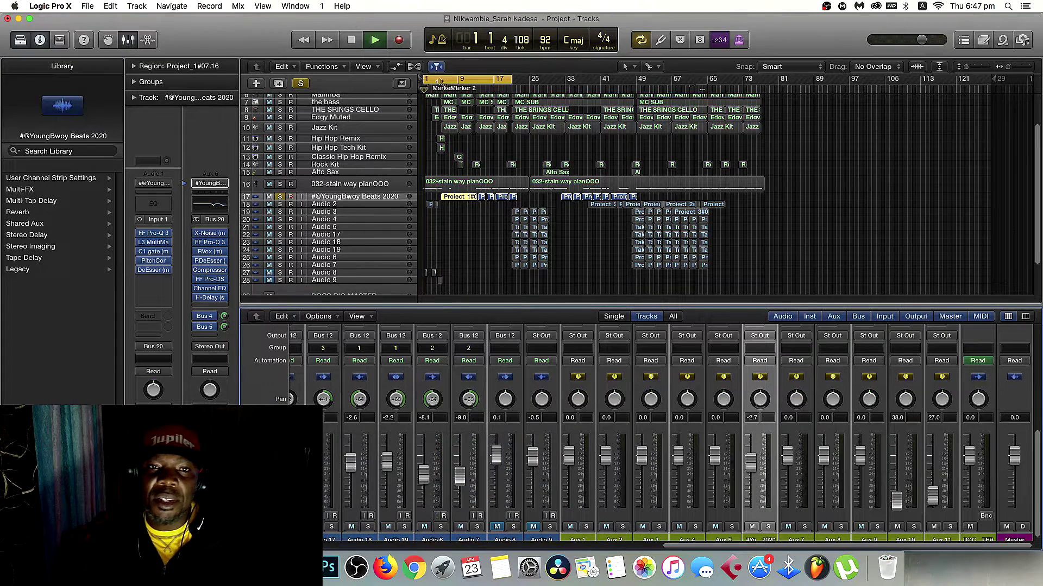
left_click_drag(426, 79, 441, 82)
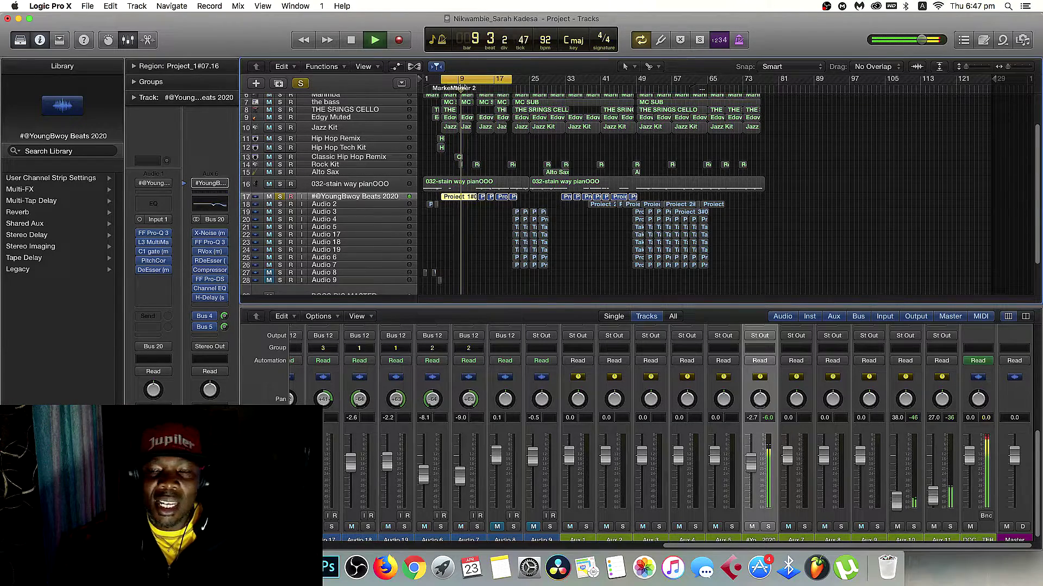
key("space")
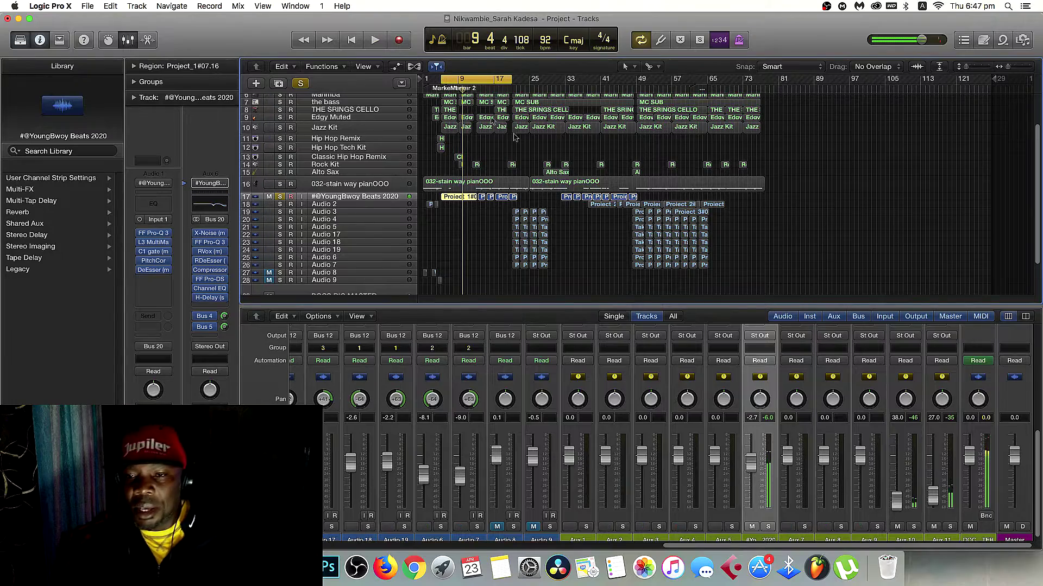
Examine the Space Designer reverb on Aux 11, close it, and briefly play back the soloed vocal.
scroll(945, 433, "up", 6)
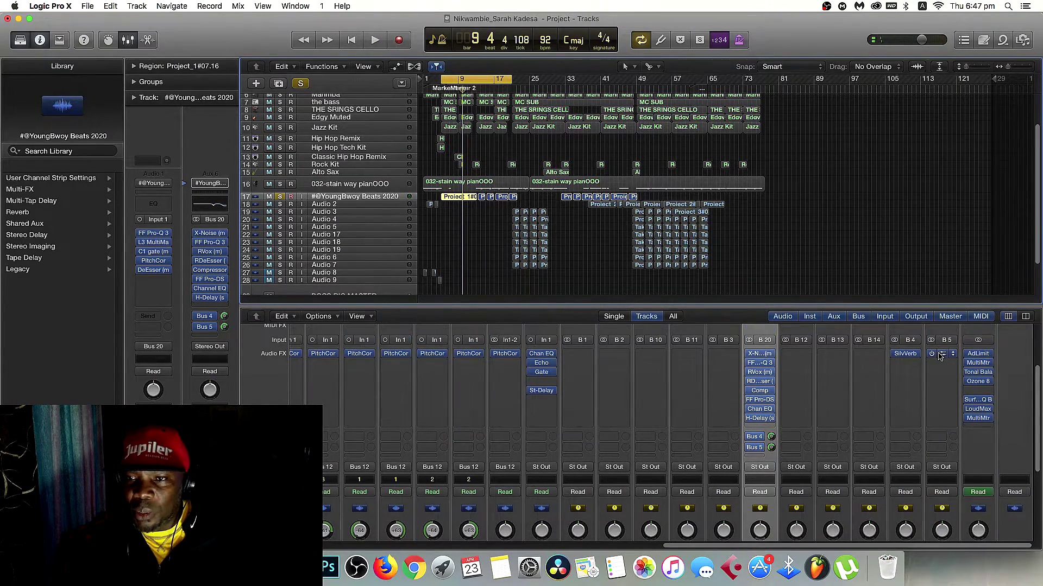
left_click(941, 356)
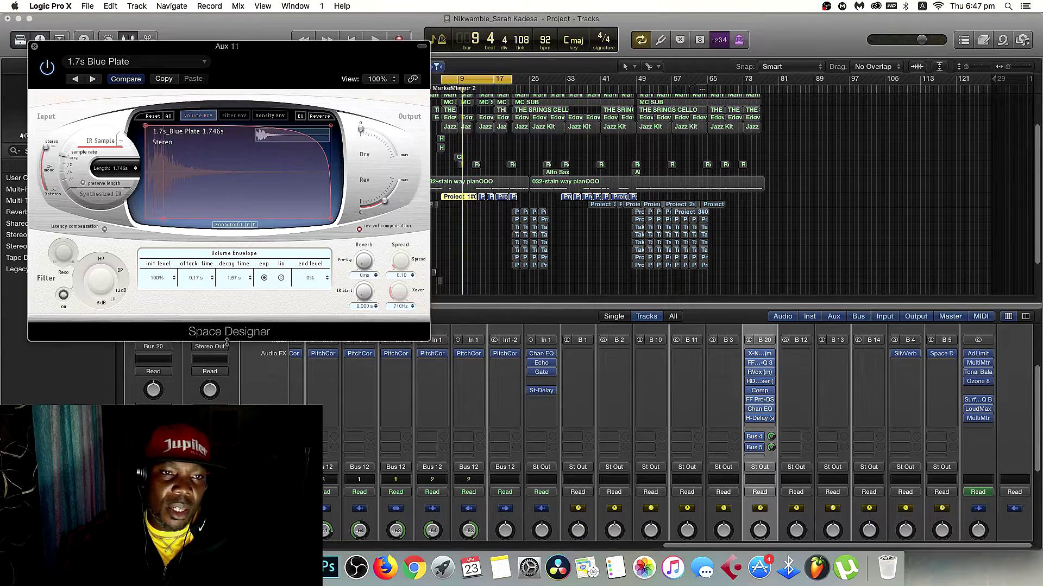
left_click(34, 47)
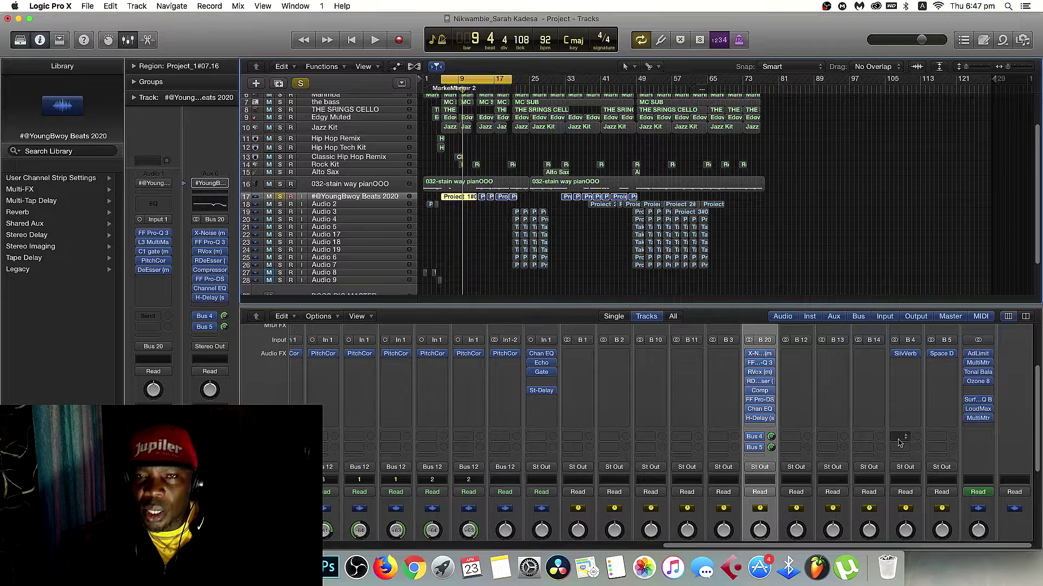
key("space")
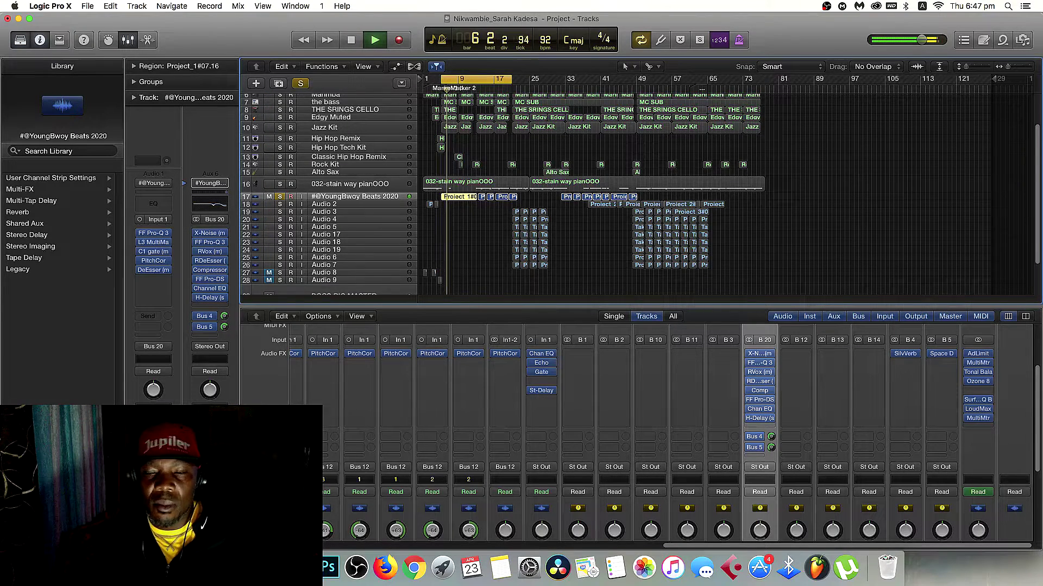
key("space")
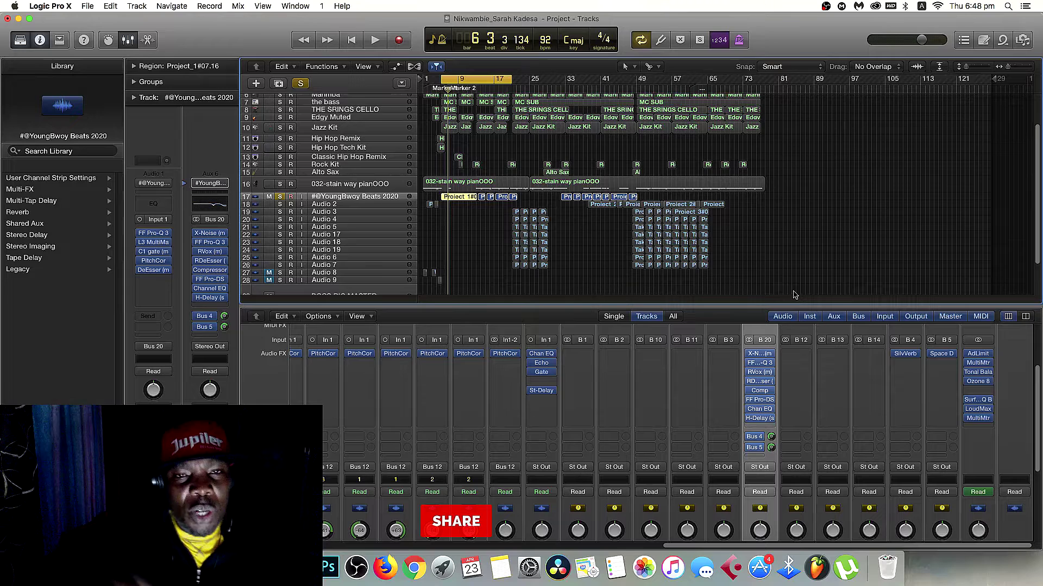
Add a Bus 6 send to the Bus 20 vocal aux and raise its level to about -0.1 dB.
left_click(760, 448)
mouse_move(766, 505)
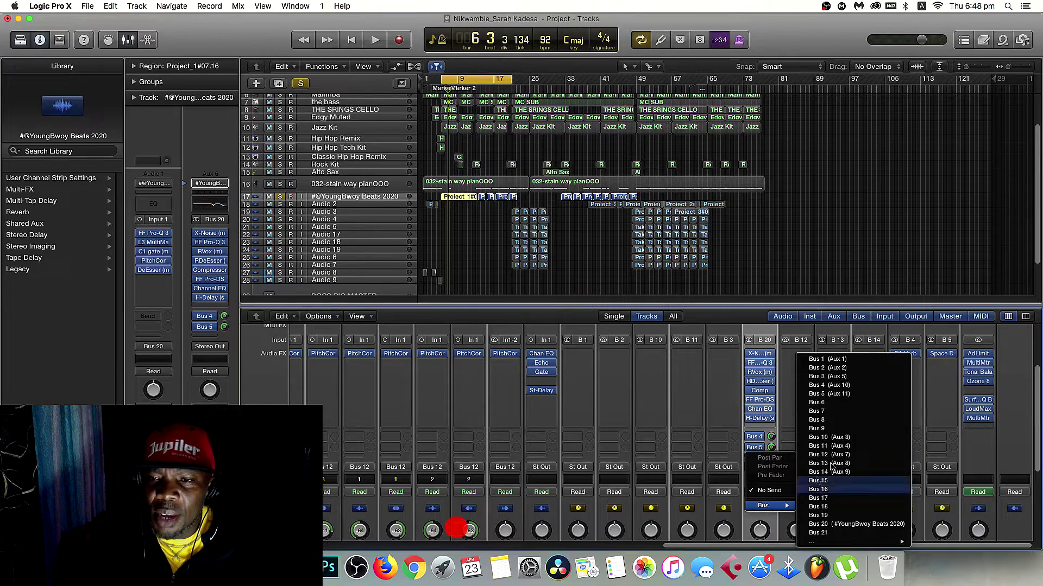
left_click(828, 405)
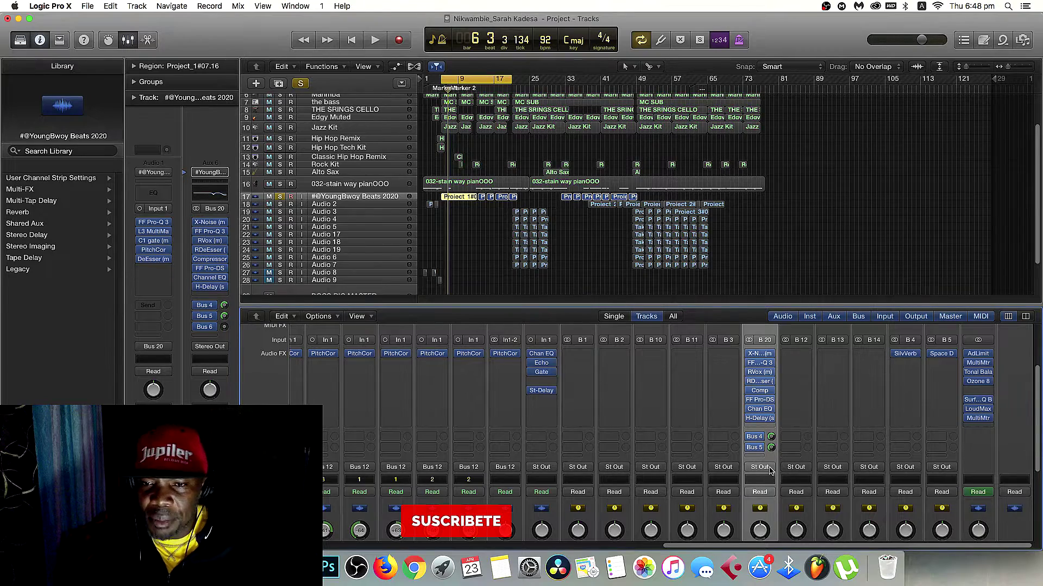
left_click_drag(771, 447, 771, 451)
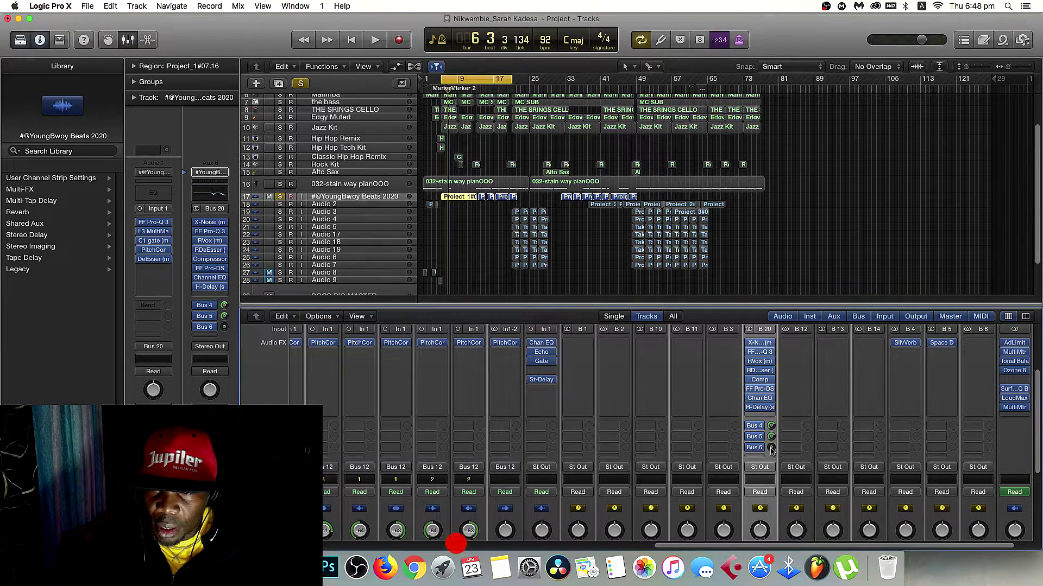
left_click_drag(786, 365, 791, 353)
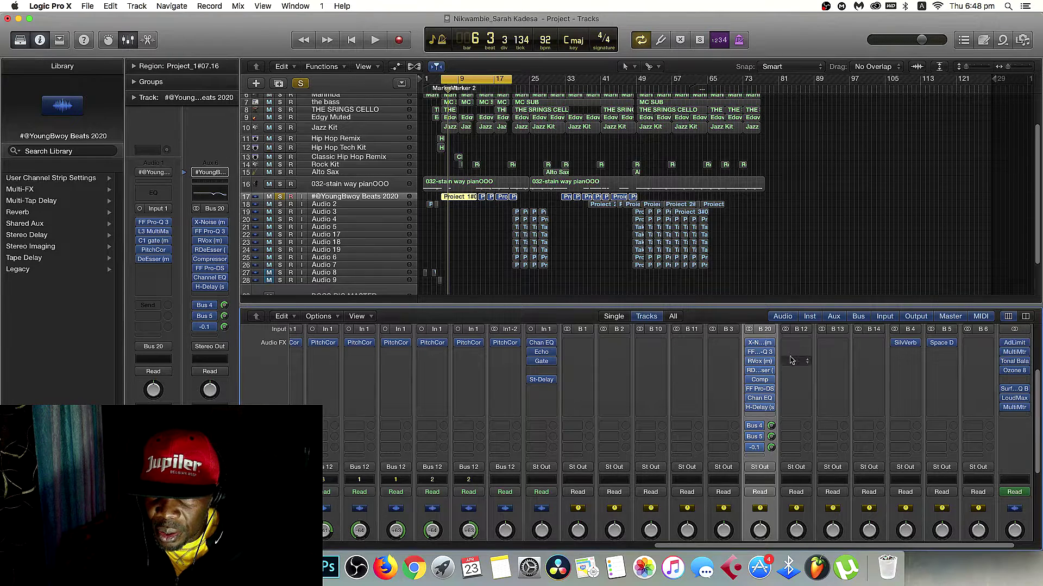
Insert a Flanger effect on the Bus 6 aux channel and close its plug-in window.
left_click(988, 343)
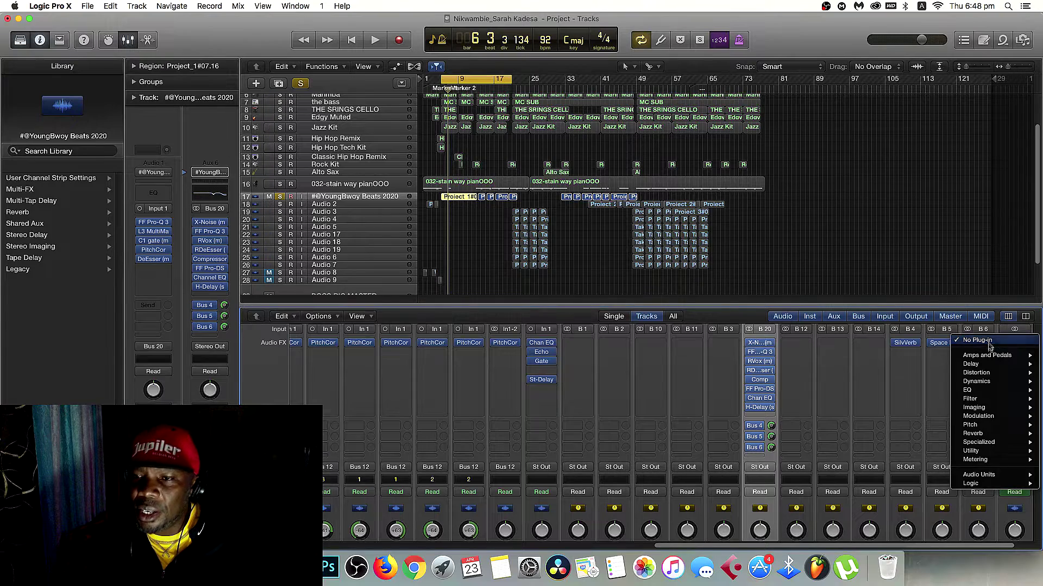
mouse_move(989, 411)
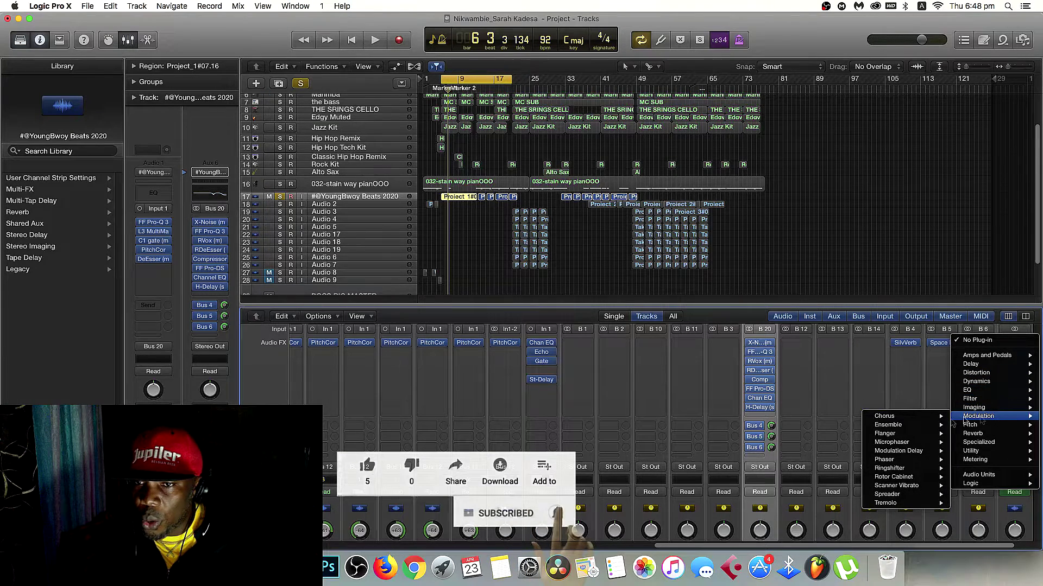
left_click(899, 434)
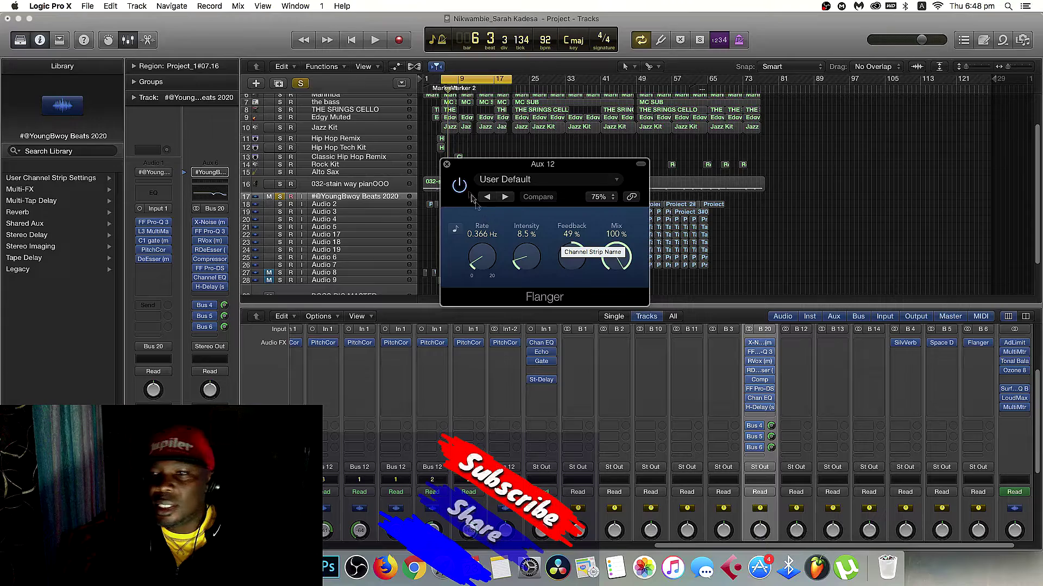
left_click(446, 164)
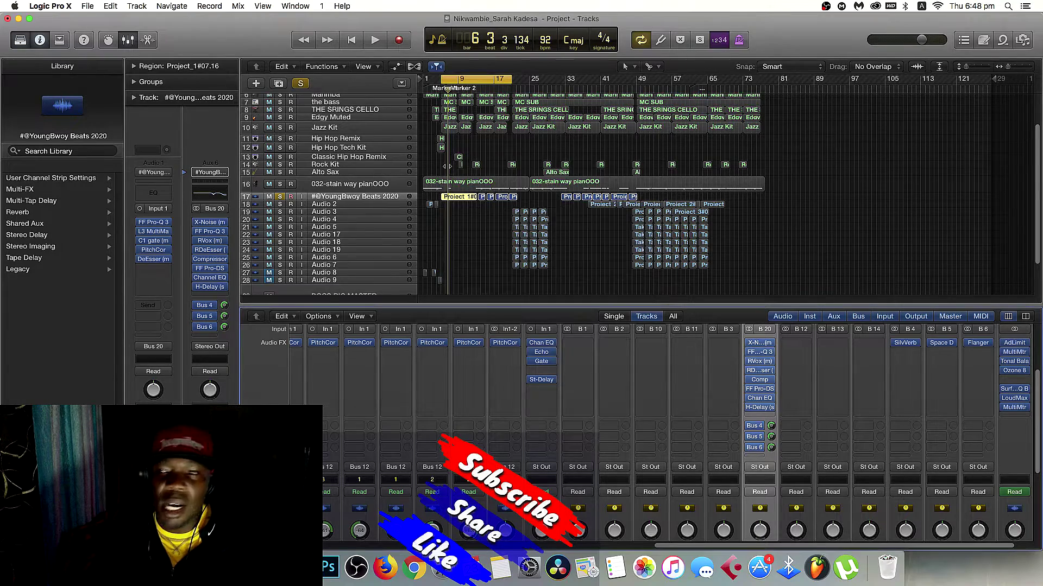
scroll(942, 380, "down", 5)
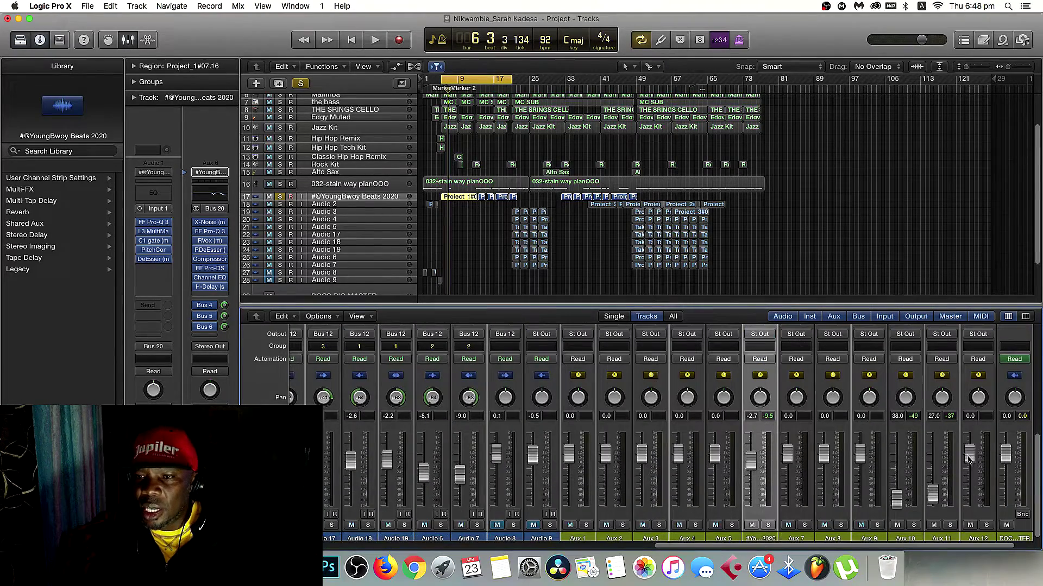
Set the Aux 12 flanger return level to about -22 dB while auditioning the soloed vocal.
key("space")
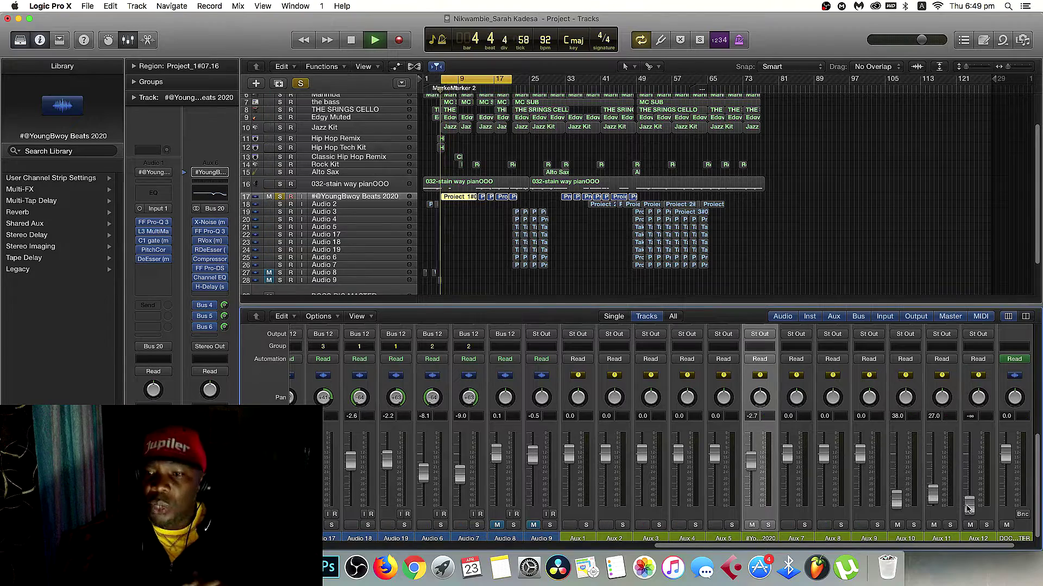
left_click_drag(970, 506, 970, 494)
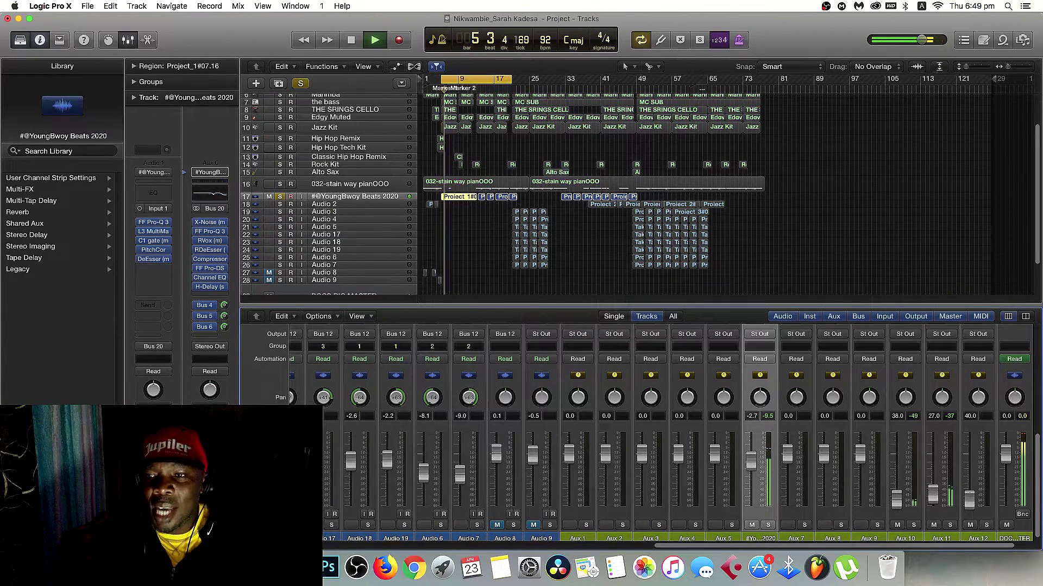
key("space")
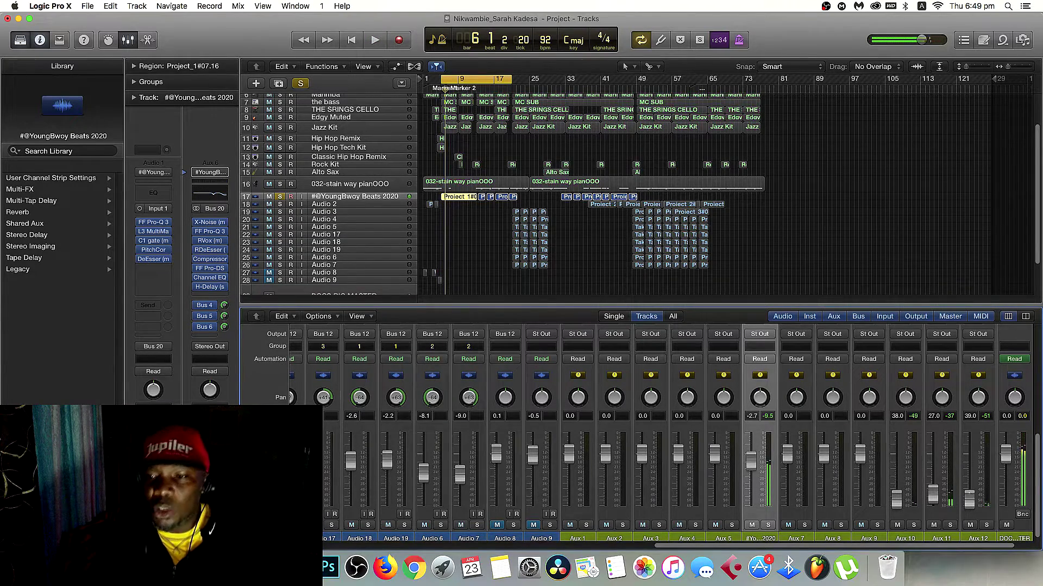
left_click_drag(970, 497, 969, 493)
key("space")
left_click_drag(970, 492, 971, 485)
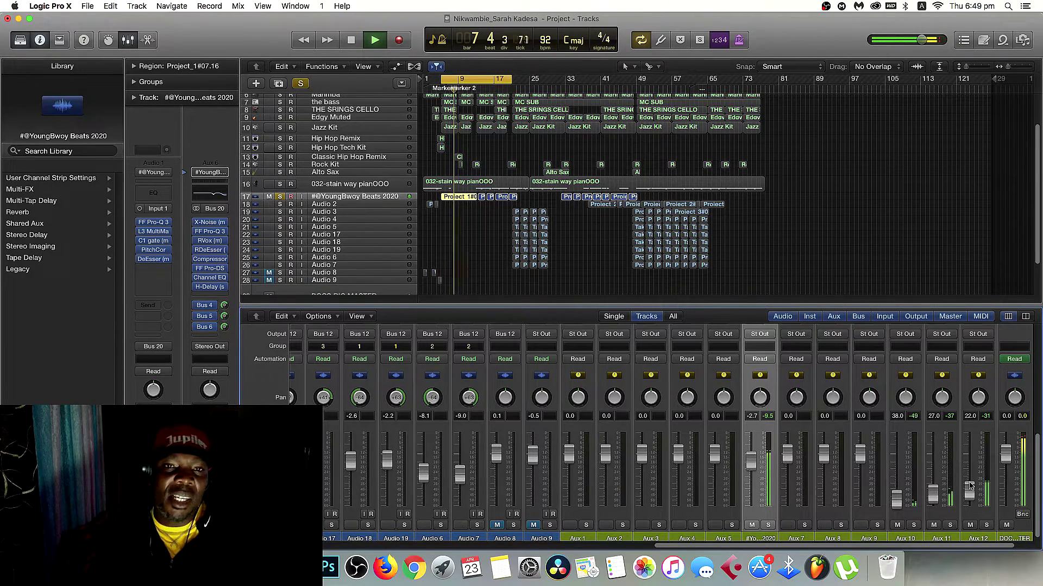
key("space")
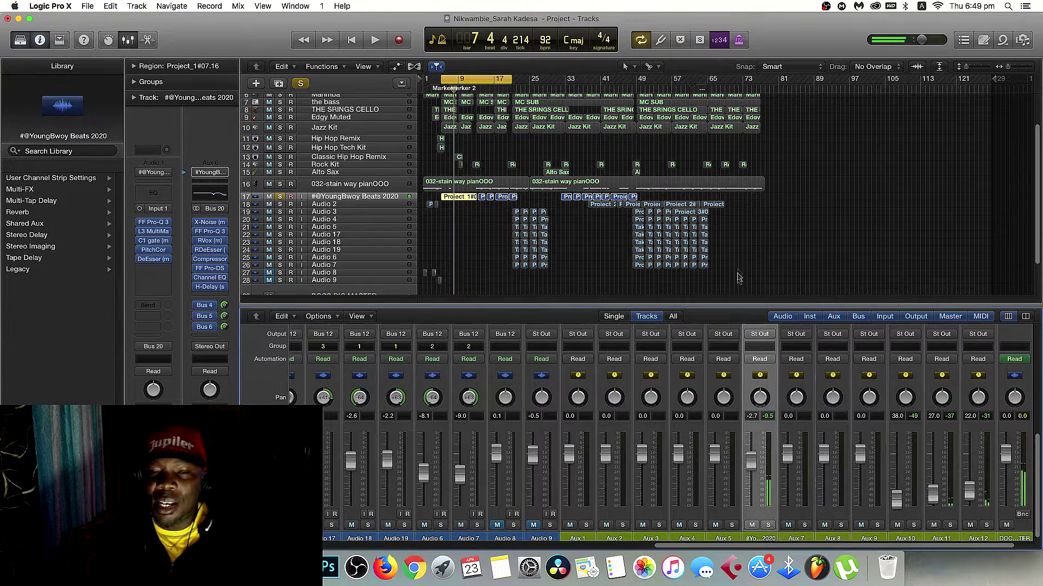
Clear the vocal solo and play back the full mix, extending the end of the cycle range to about bar 25.
left_click(300, 83)
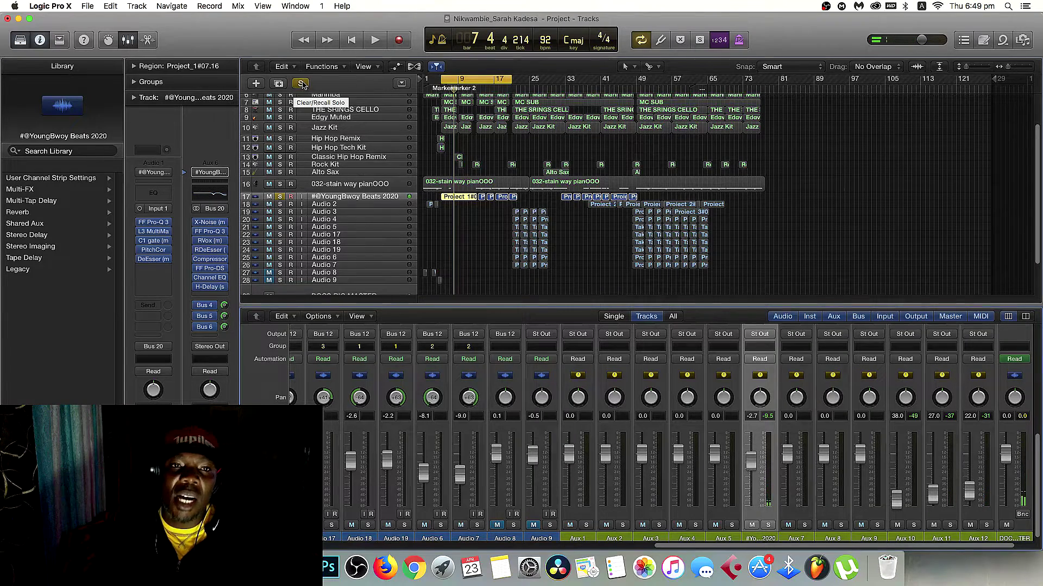
key("space")
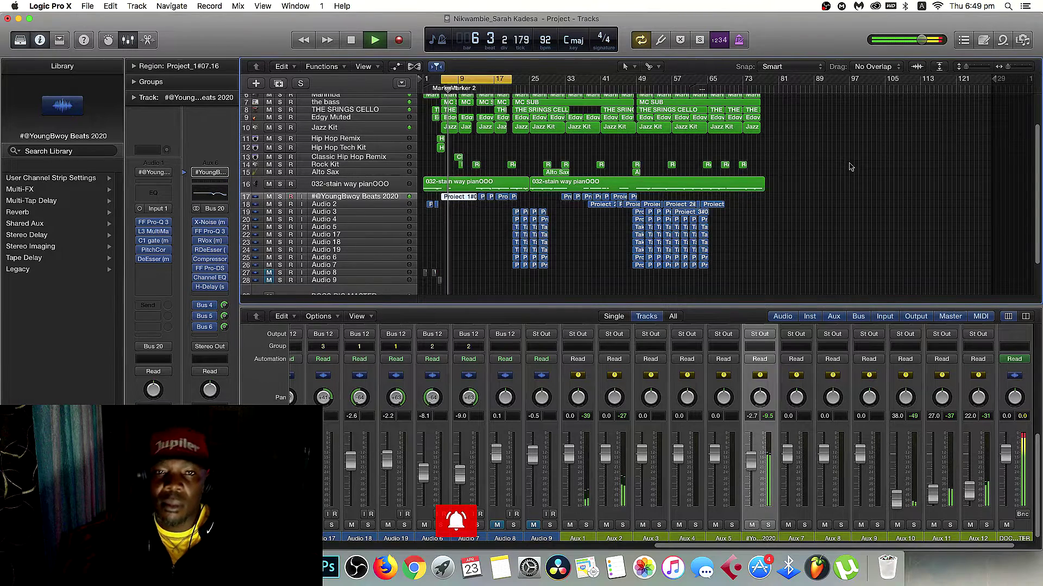
left_click_drag(513, 85, 528, 86)
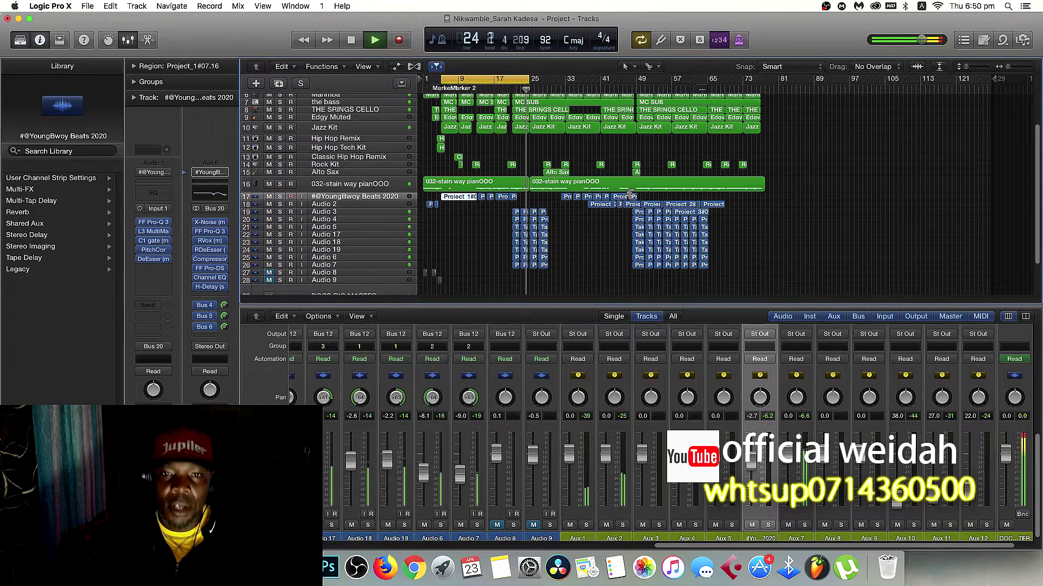
key("space")
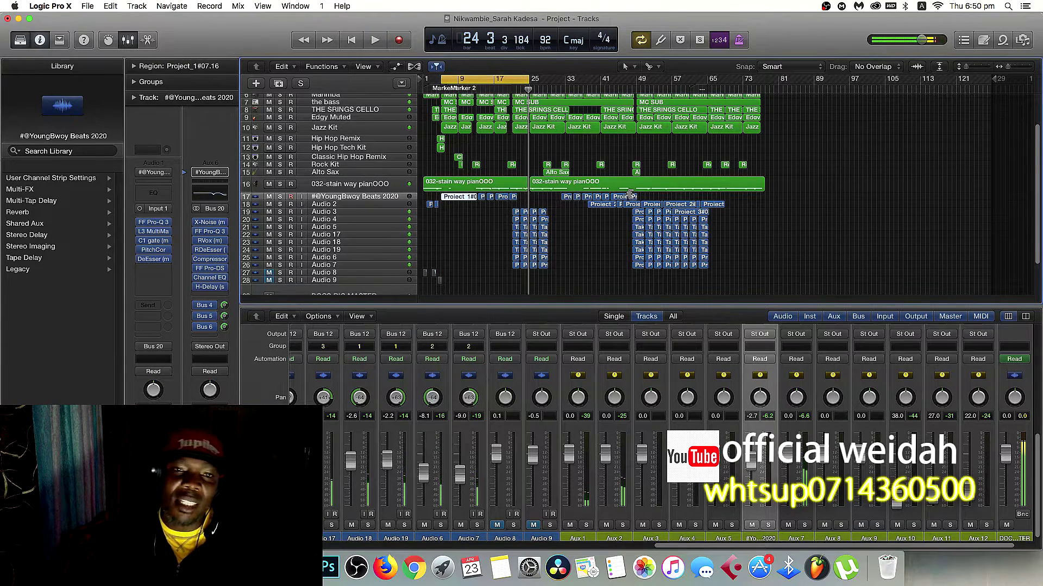